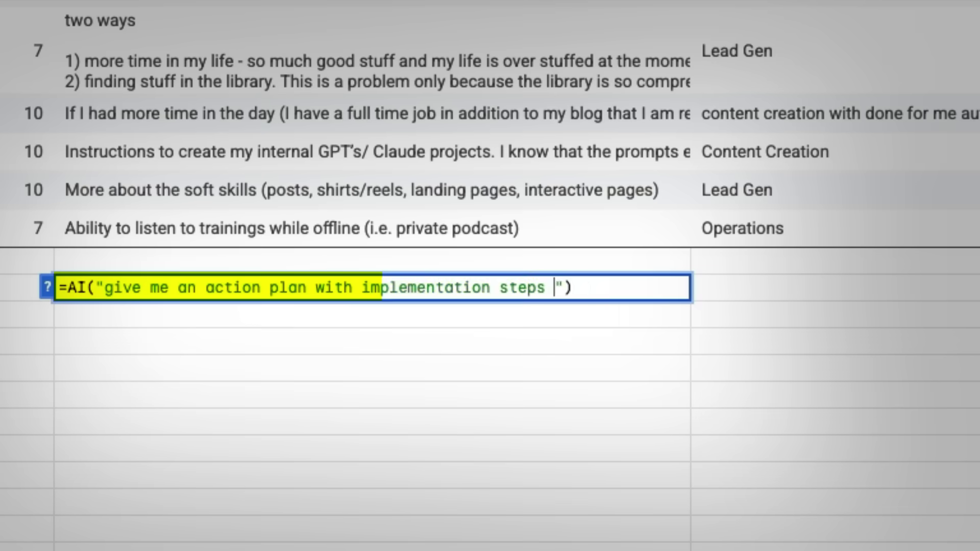
Enter 'to imprpve my community based on this', then return to the Opal home page.
text(to imprpve my community based on this)
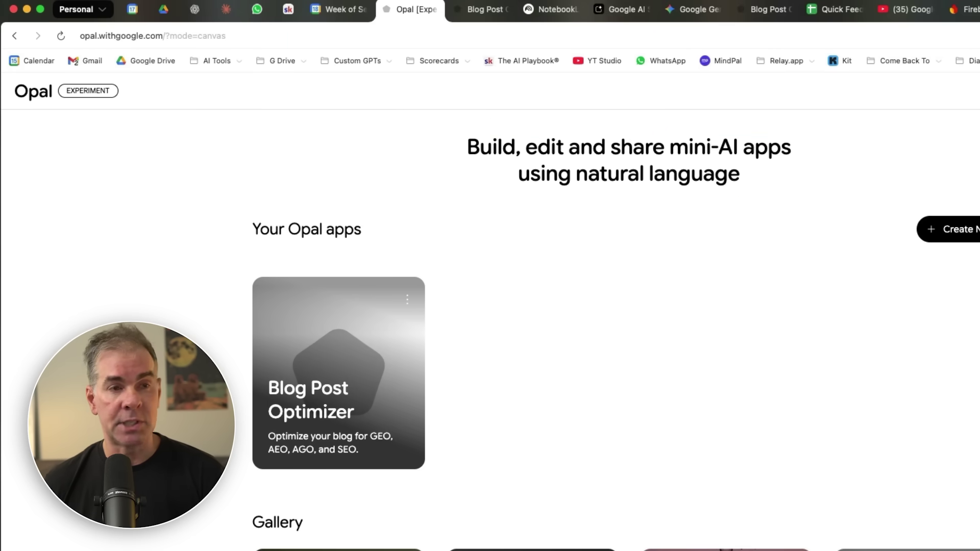
Create a new Opal app that optimizes a blog post for SEO, GEO, AGO and AEO, delivering a Google Doc.
click(960, 231)
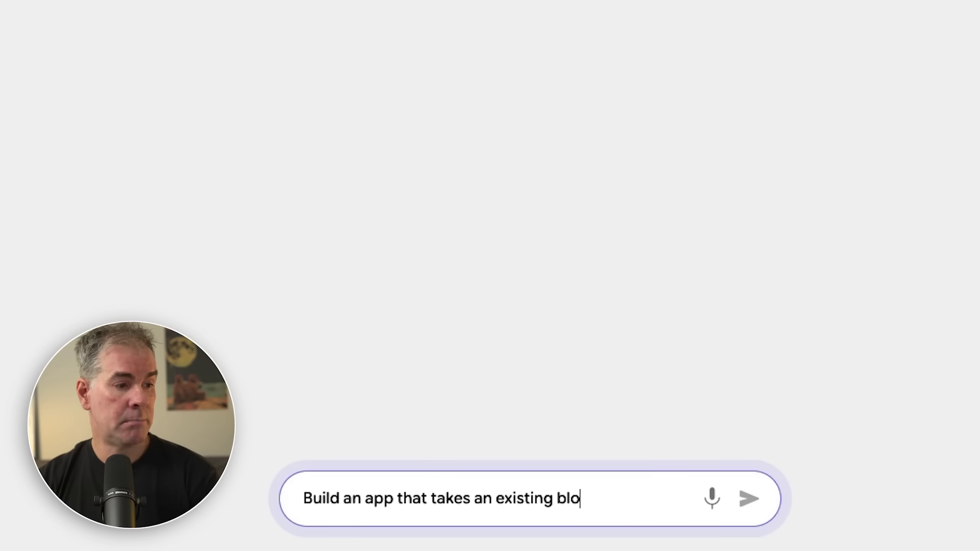
text(tim)
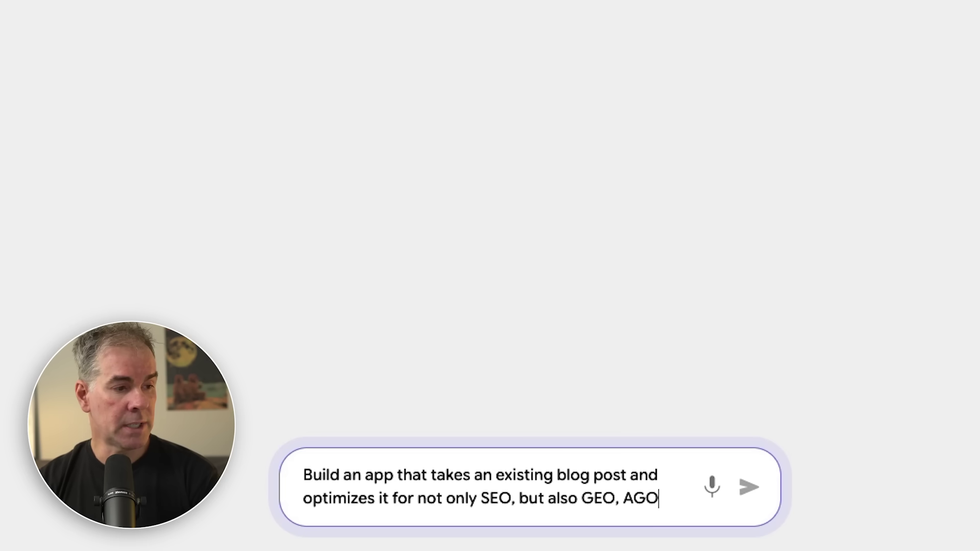
text(and AEO. Just deliver me the final optimized blog post in a Google Doc.)
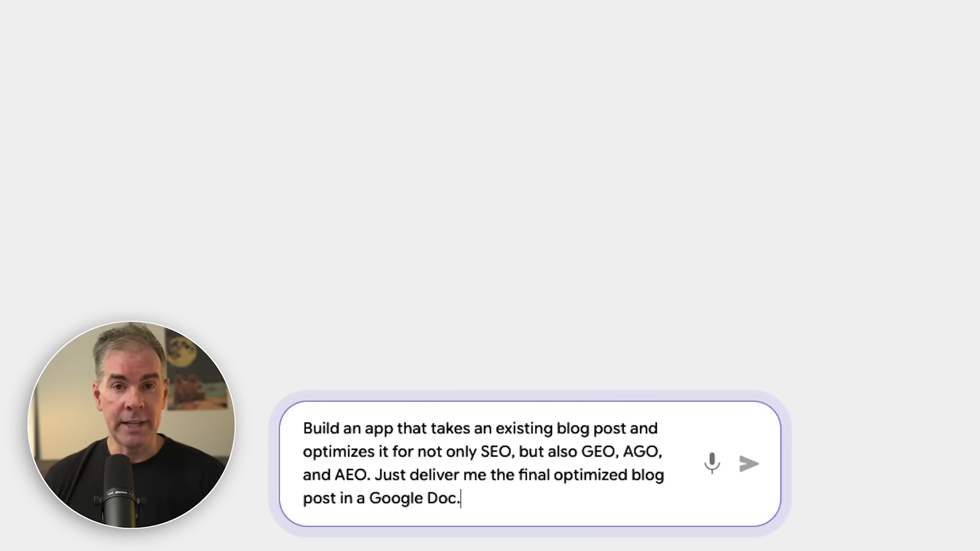
click(749, 464)
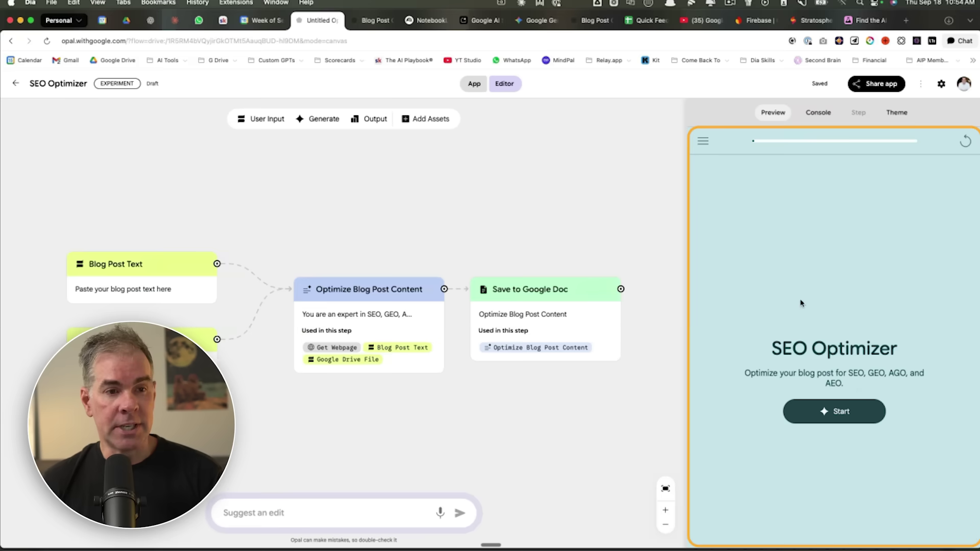
Test-run SEO Optimizer on blog text, check its console output, and publish the app publicly.
click(841, 411)
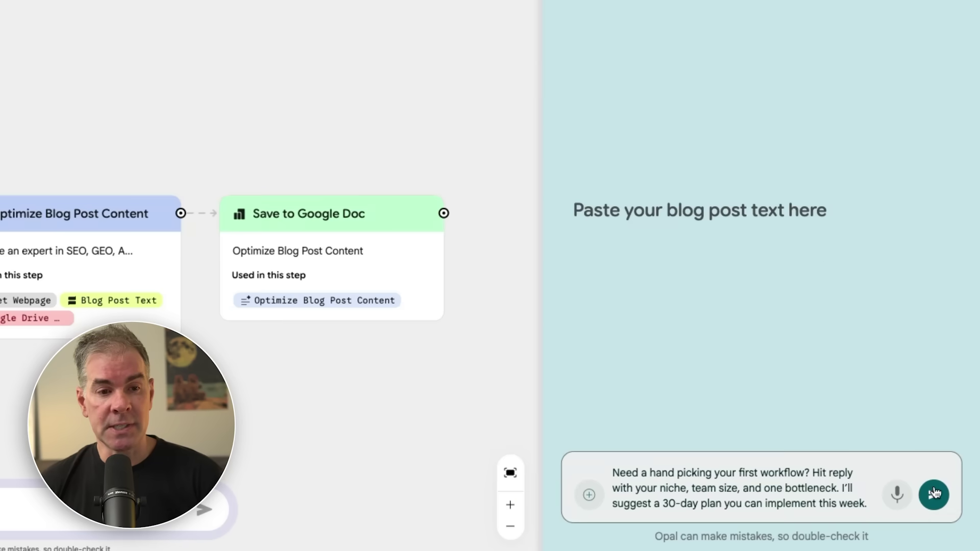
click(934, 494)
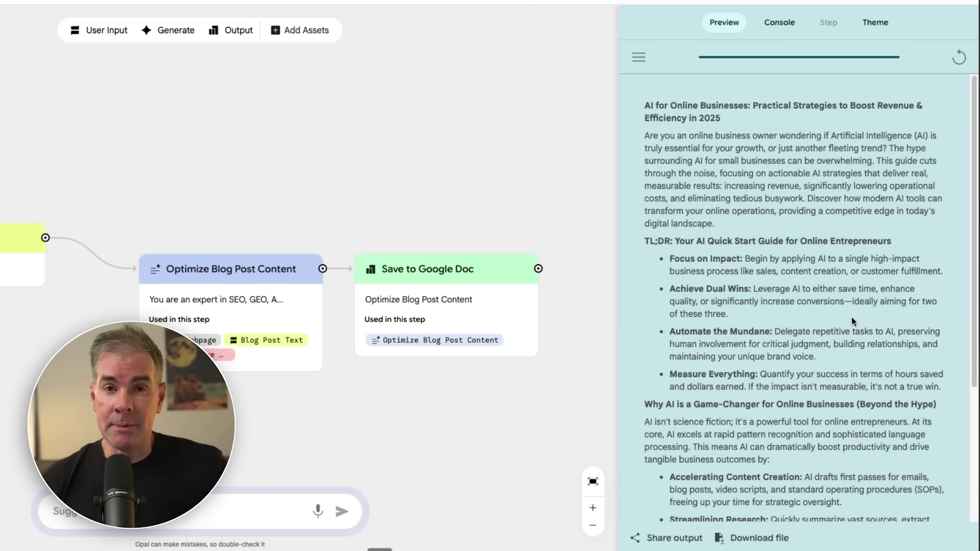
click(780, 23)
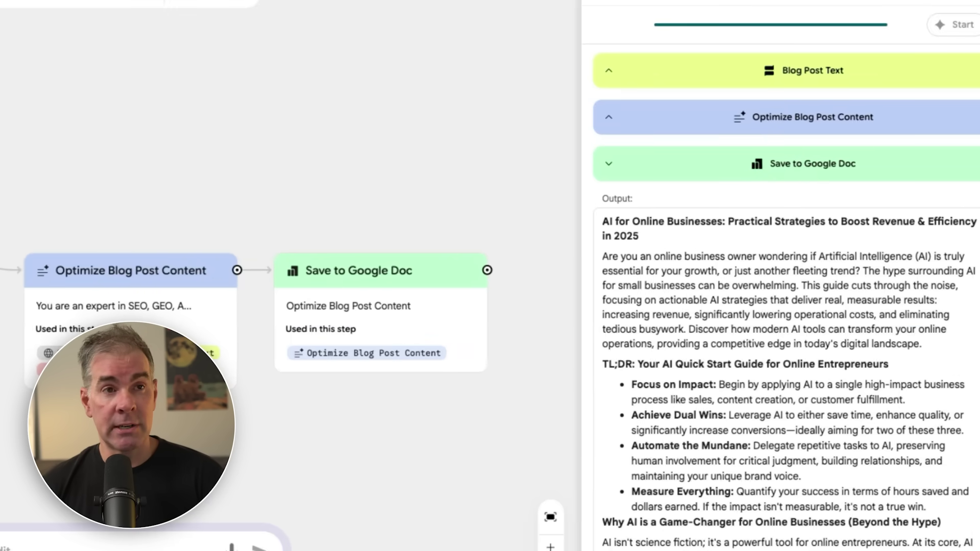
click(950, 2)
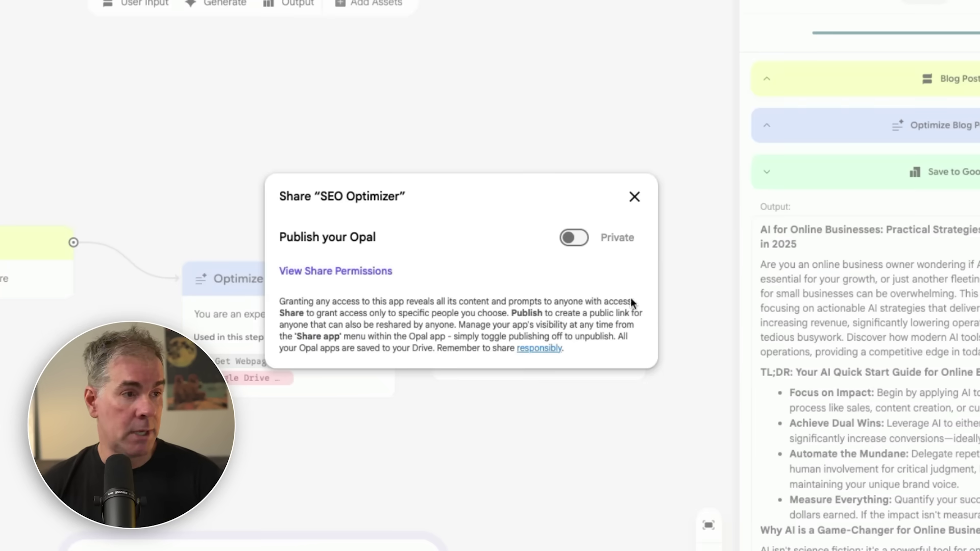
click(574, 238)
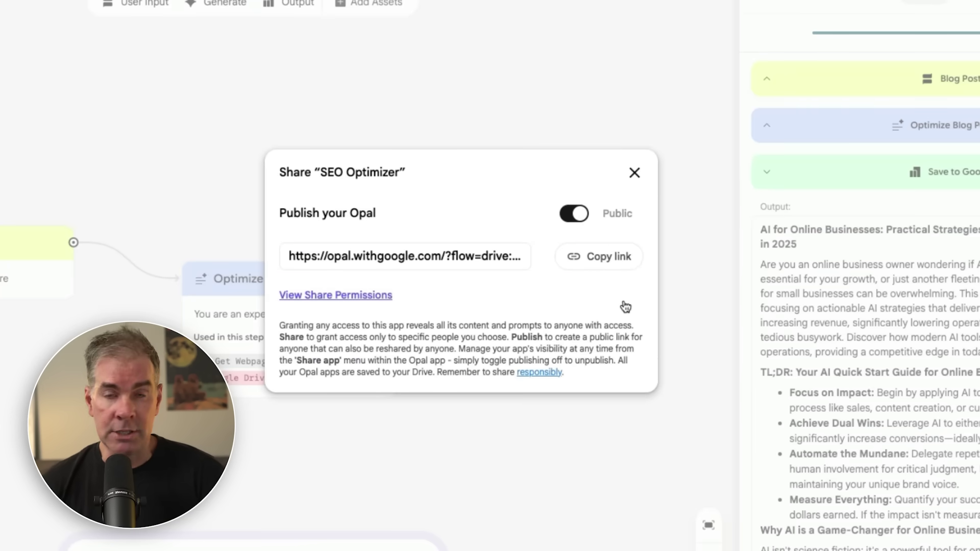
Close the Share dialog of the now-public SEO Optimizer app.
click(669, 242)
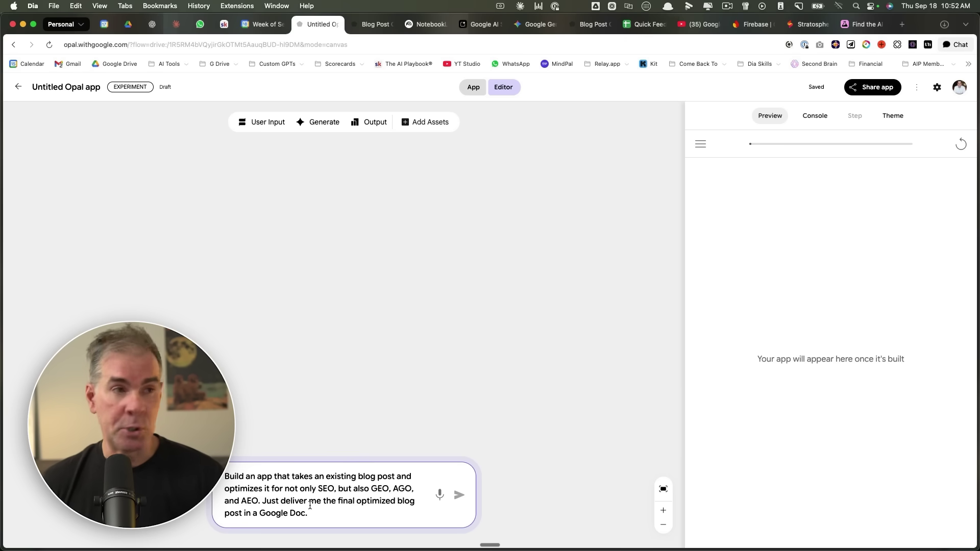
click(263, 124)
drag(364, 322, 151, 234)
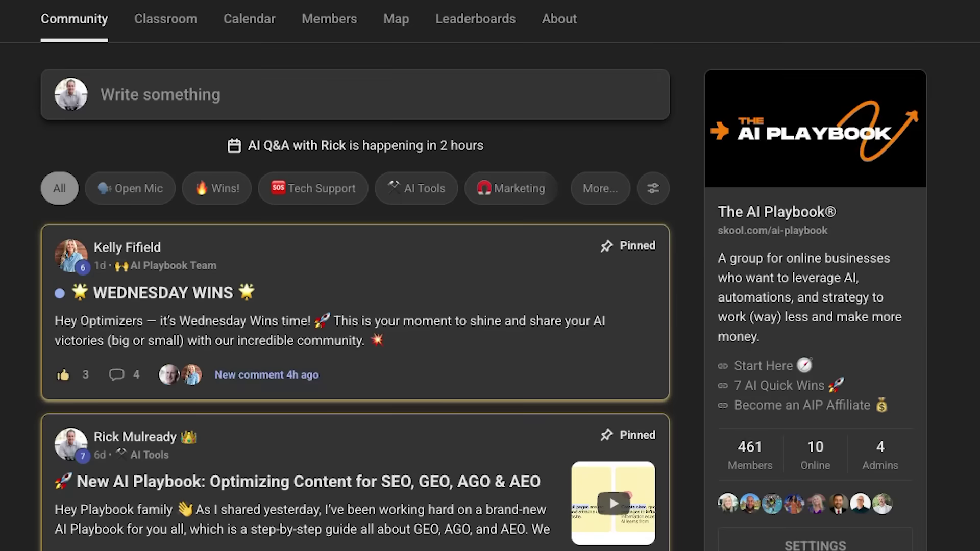
Scroll down through The AI Playbook community feed on Skool.
scroll(608, 340, down, 8)
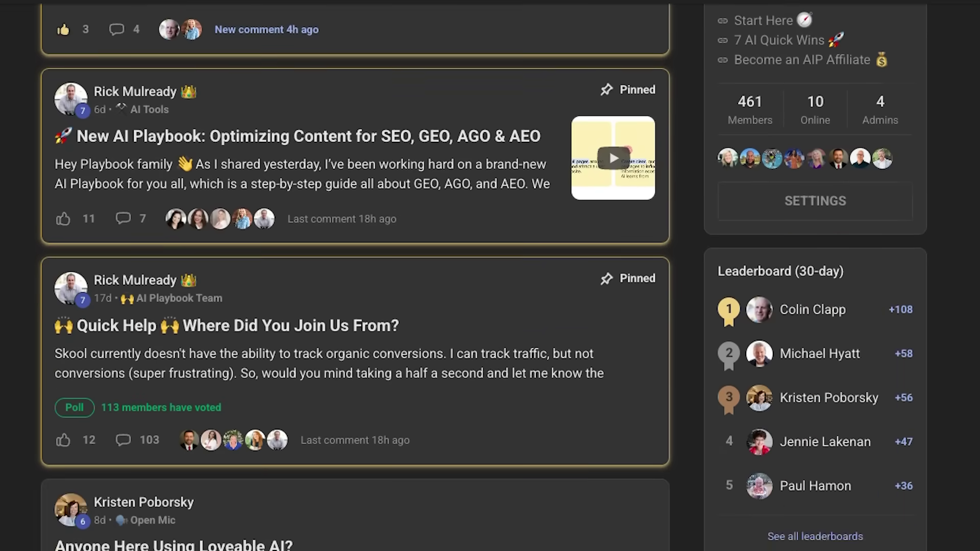
scroll(491, 276, down, 11)
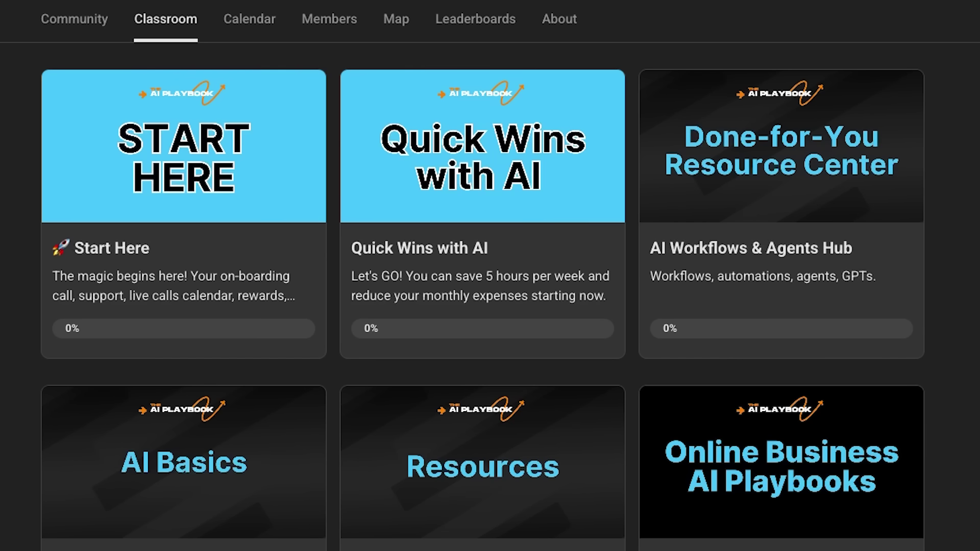
scroll(490, 275, down, 5)
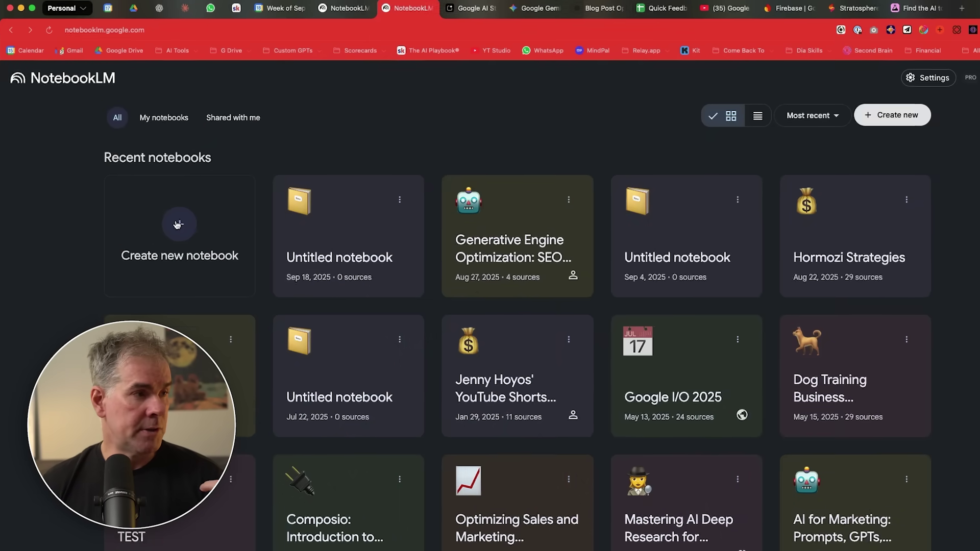
Create a new untitled notebook from the NotebookLM home page.
click(171, 226)
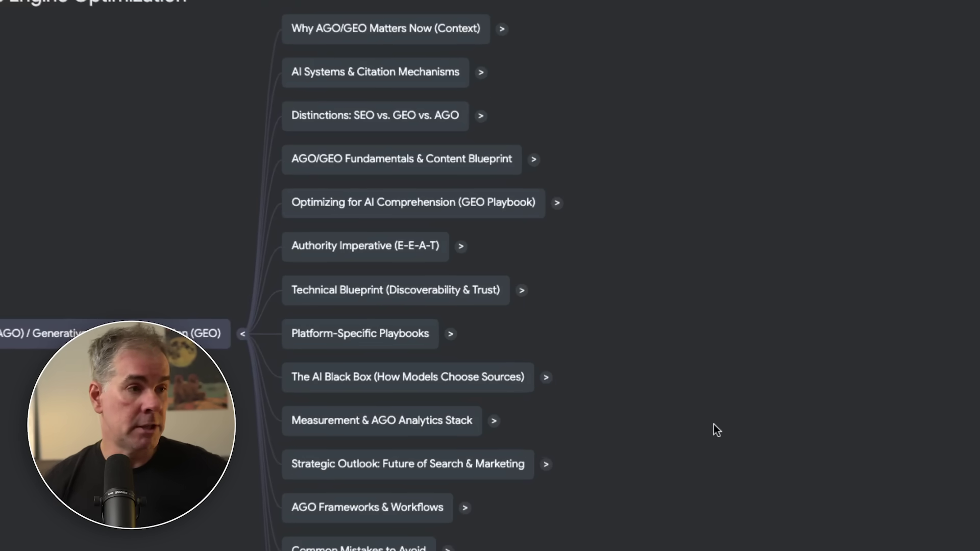
Expand Platform-Specific Playbooks in the Generative Engine Optimization mind map to reveal Perplexity.
click(451, 334)
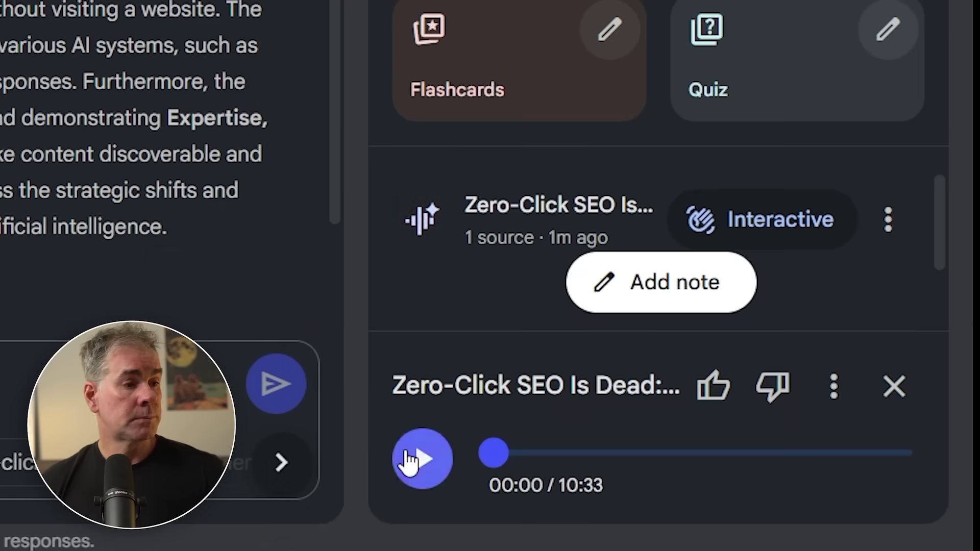
Play the 'Zero-Click SEO Is Dead' audio overview from the Studio panel.
click(418, 458)
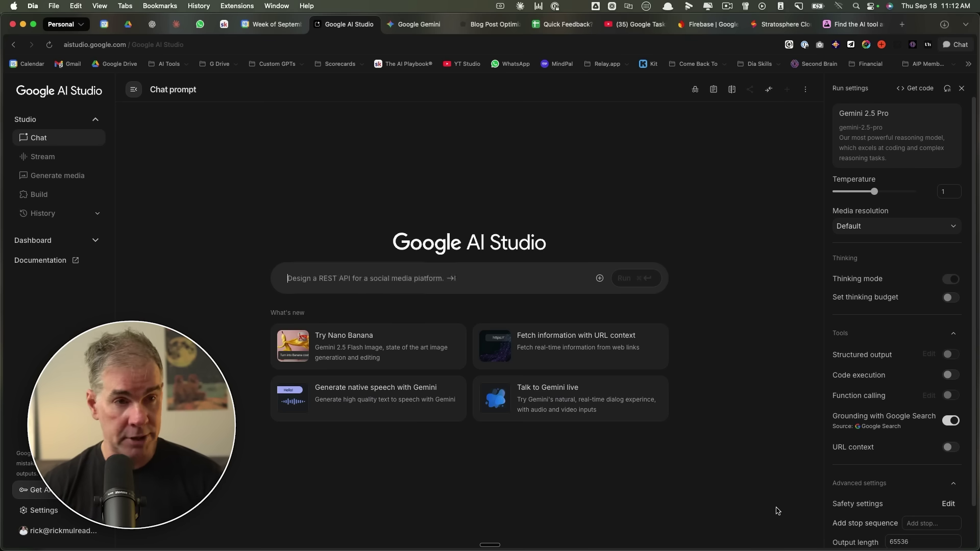
Open the model picker, switch the filter to All, and scroll through every available model.
click(899, 135)
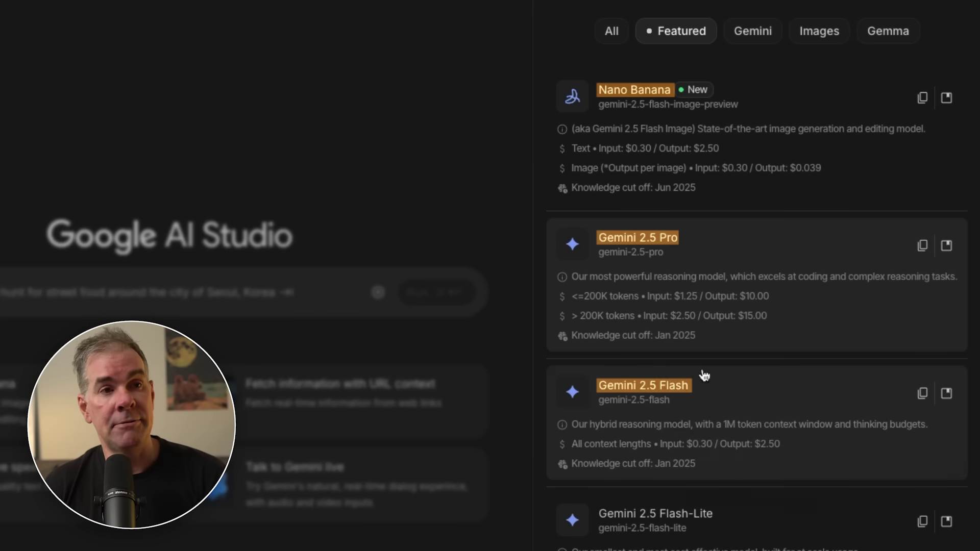
click(609, 31)
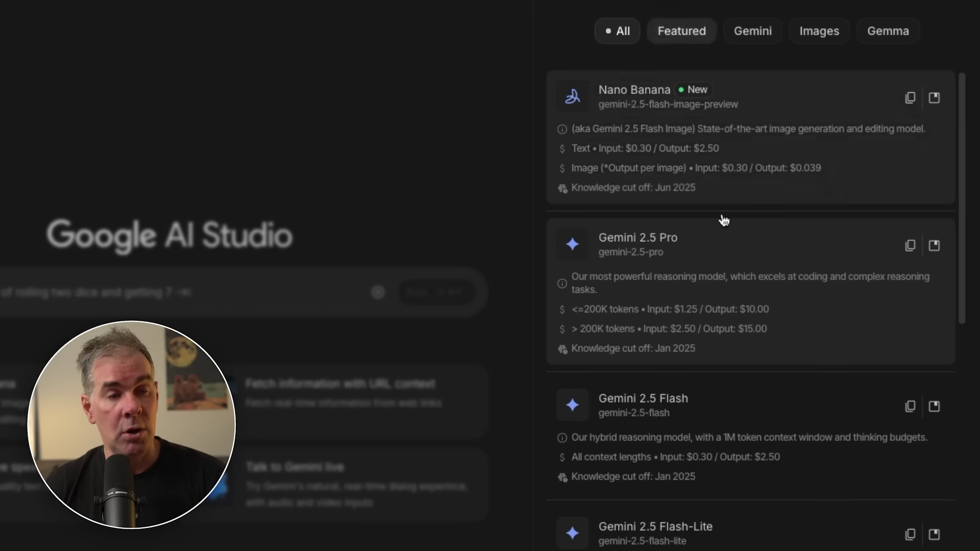
scroll(679, 245, down, 6)
scroll(730, 294, down, 10)
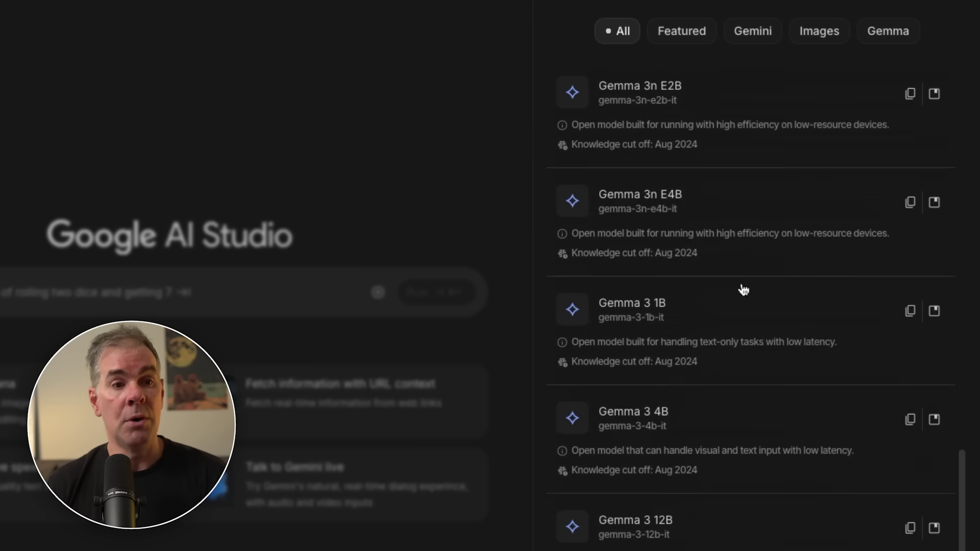
scroll(819, 324, up, 6)
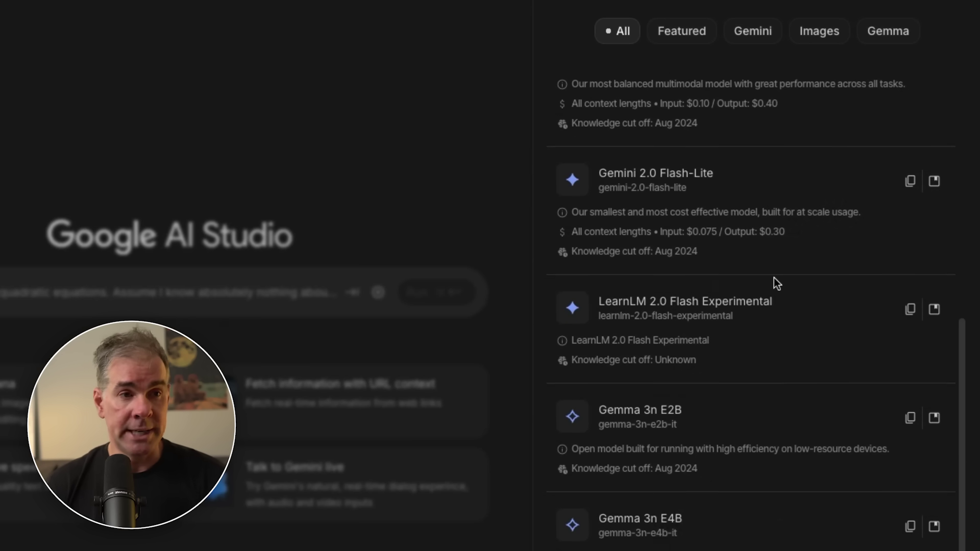
scroll(655, 387, up, 2)
scroll(796, 259, up, 5)
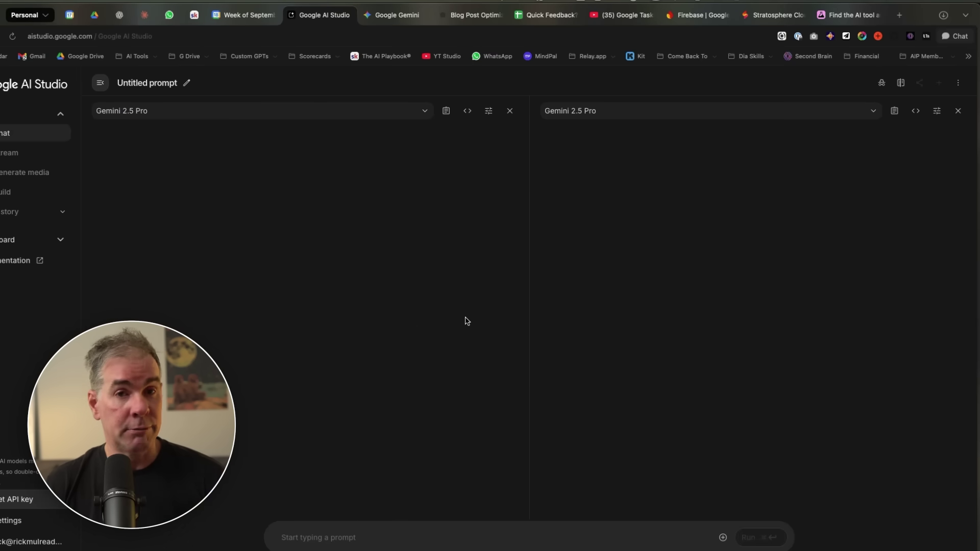
Focus the prompt box of the Gemini 2.5 Pro vs 2.5 Flash comparison.
click(313, 534)
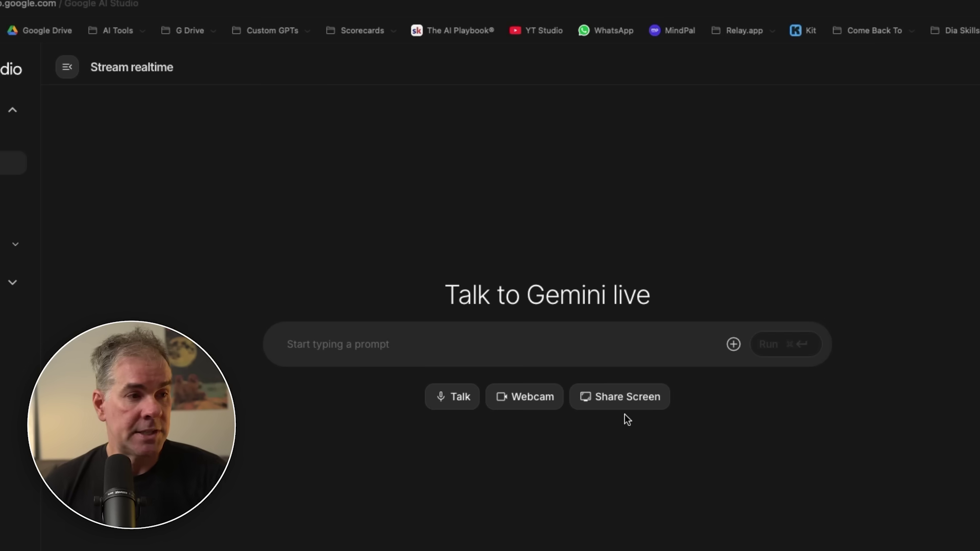
Start a Stream session sharing the Google AI Studio window with Gemini.
click(629, 398)
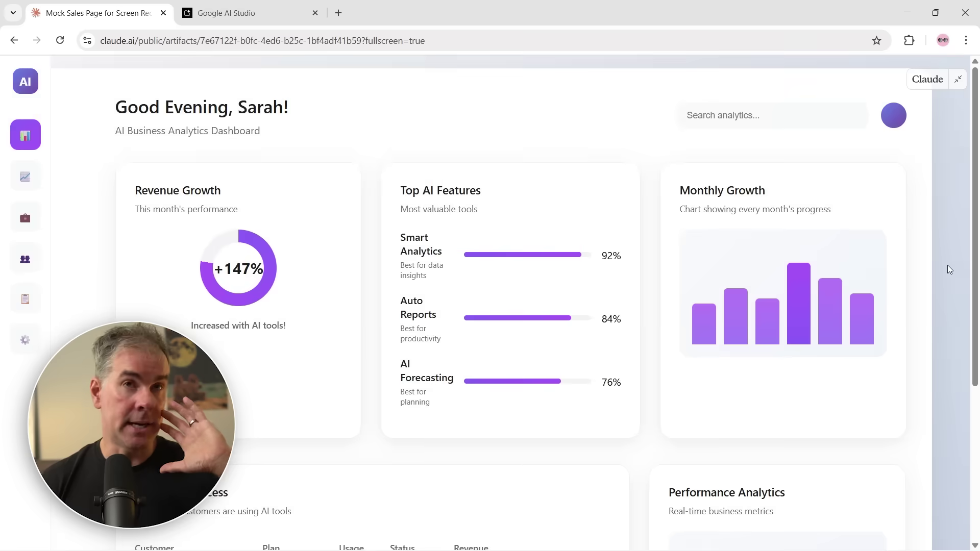
scroll(948, 265, down, 5)
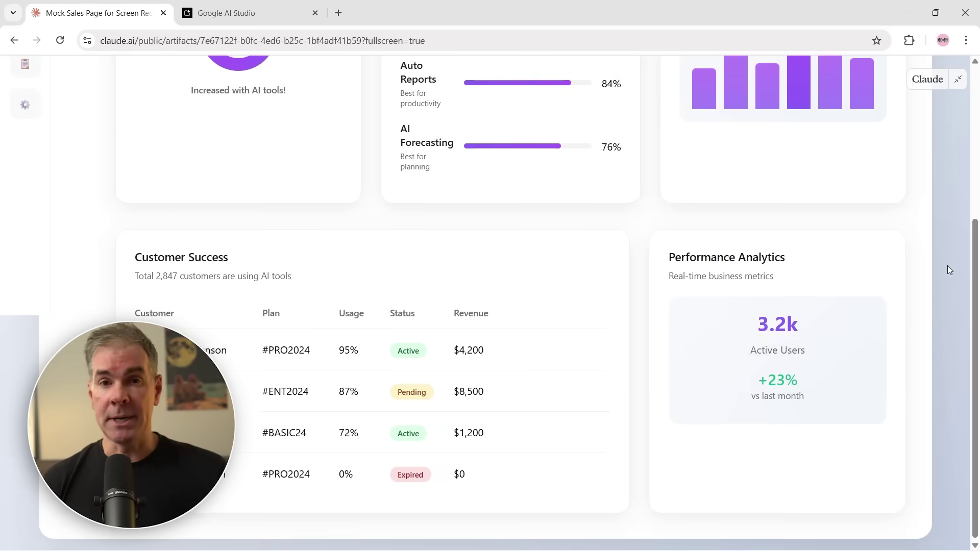
scroll(948, 268, up, 5)
scroll(948, 267, down, 5)
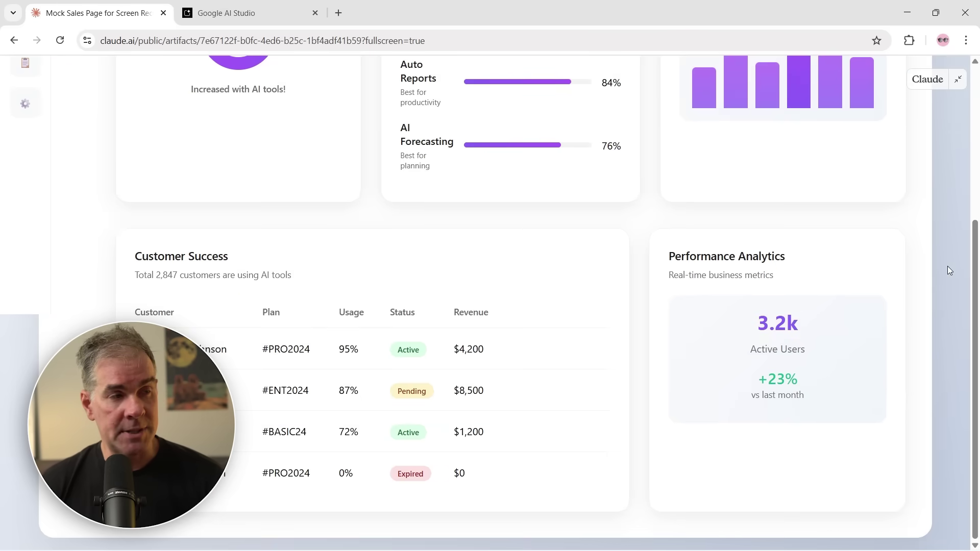
scroll(948, 266, up, 5)
click(236, 5)
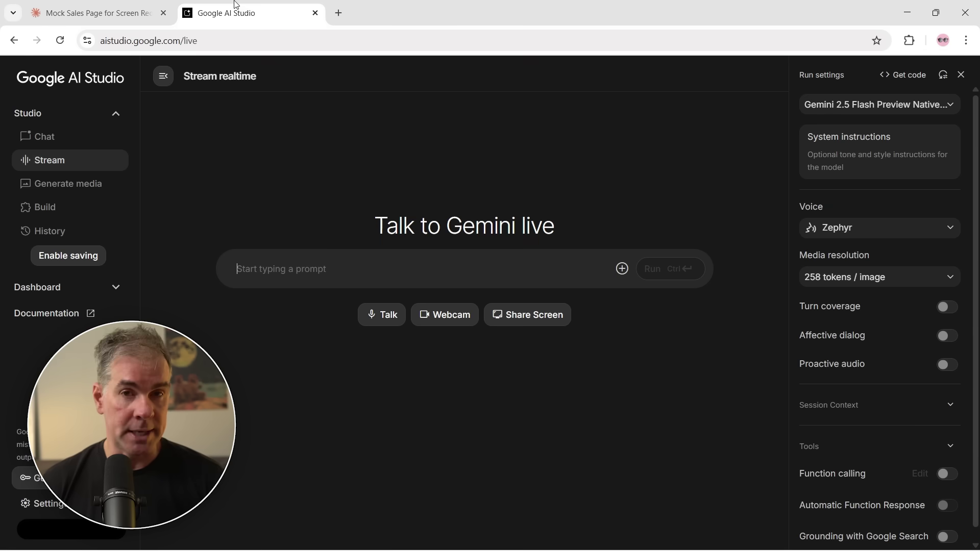
click(541, 315)
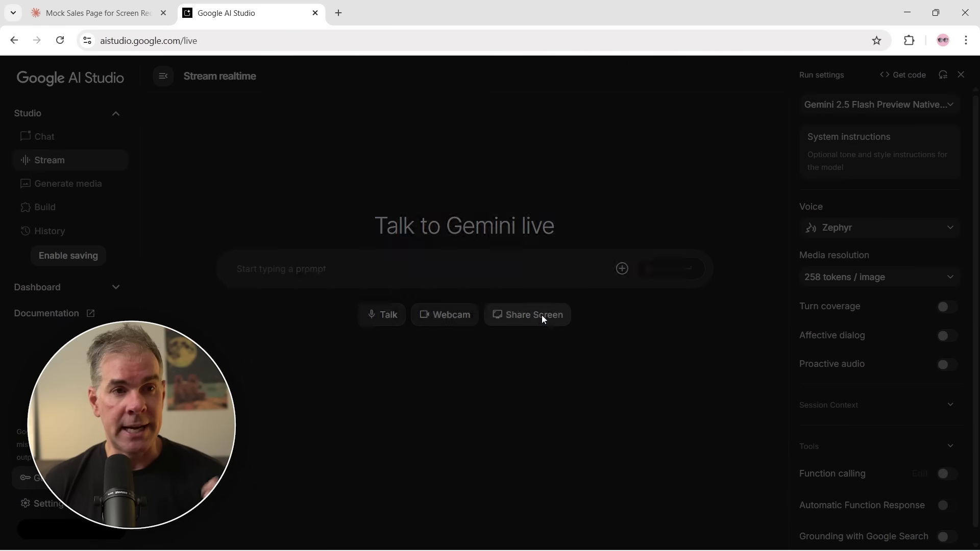
click(463, 182)
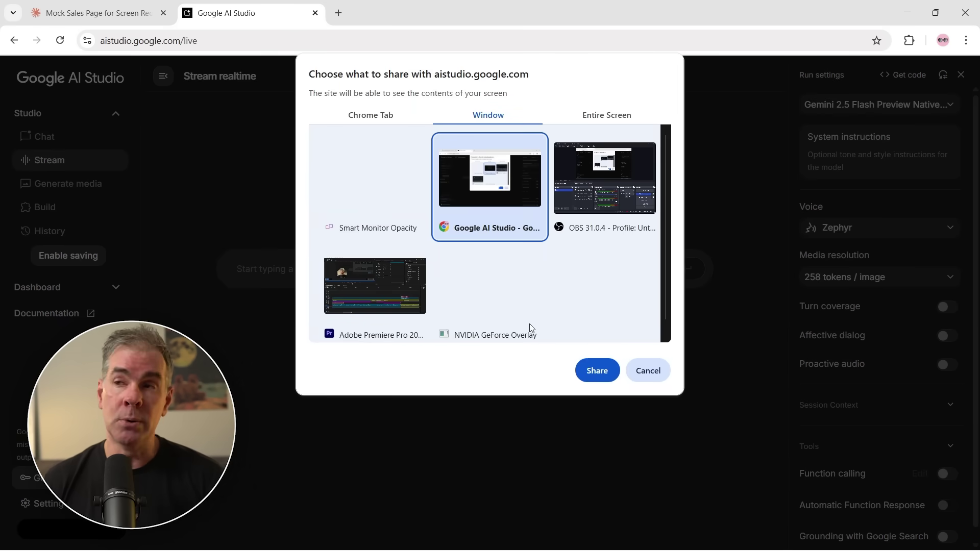
click(596, 371)
Ask Gemini for suggestions to increase sales page conversions, then speak to it by voice.
text(Give me ssuggestions for optimiz)
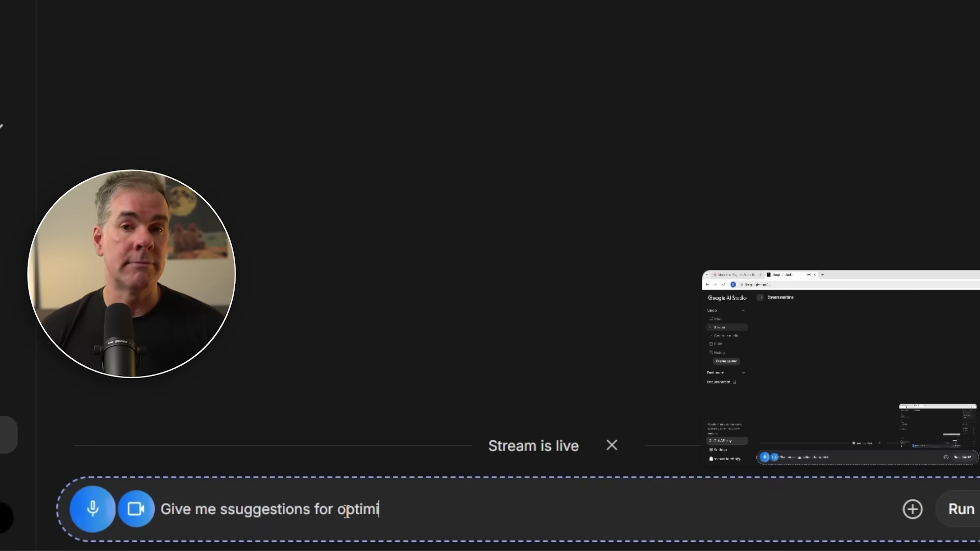
text(ing and increasing conversions on the sales page)
key(shift+Return)
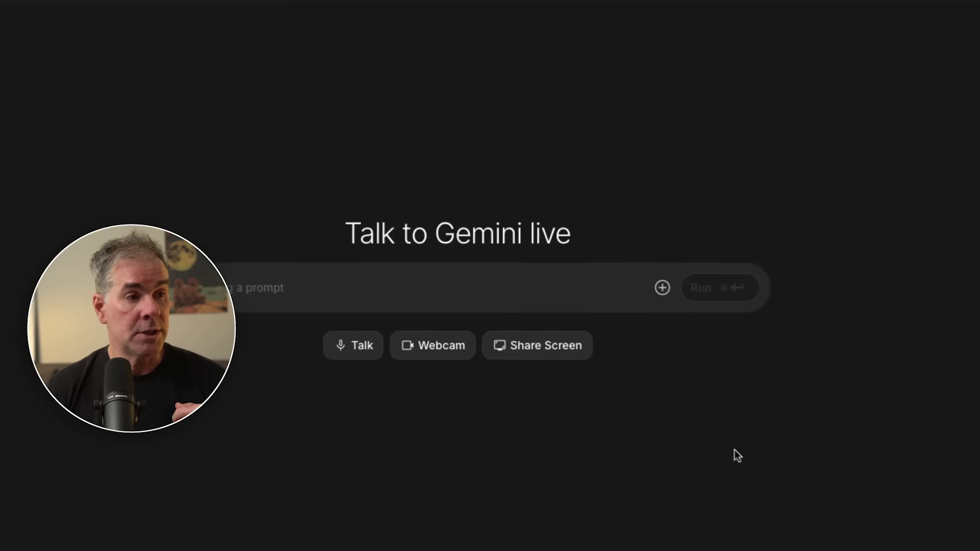
click(349, 347)
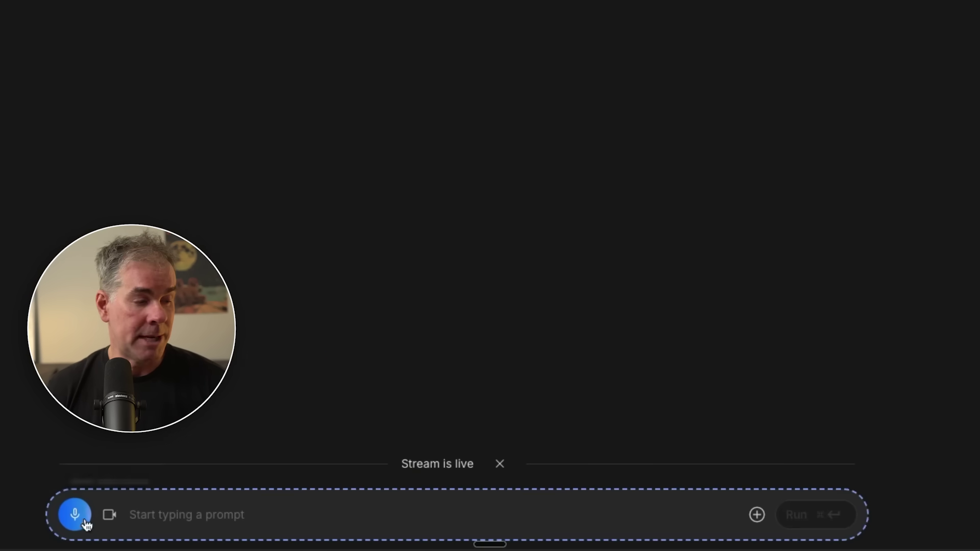
click(76, 517)
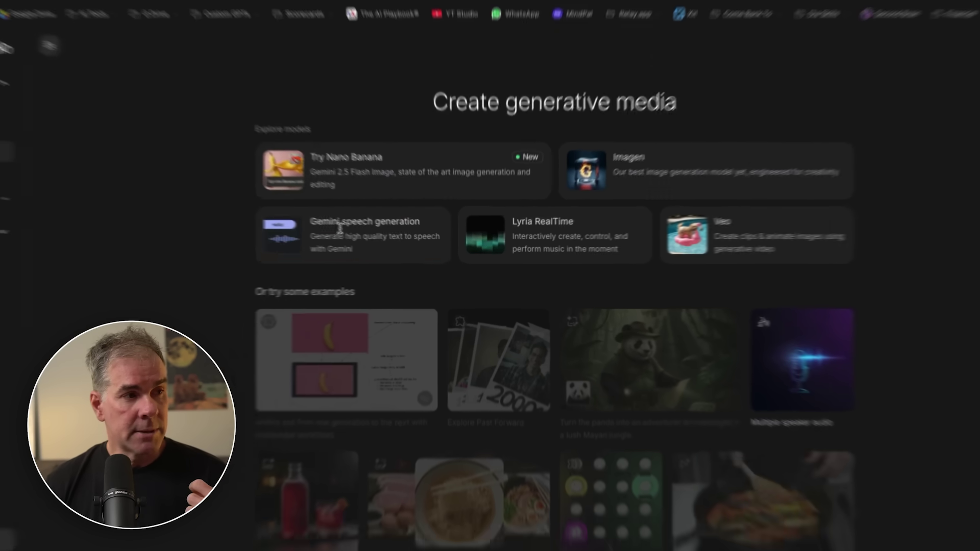
In Gemini speech generation, select the sample script text and switch to single-speaker audio.
click(319, 228)
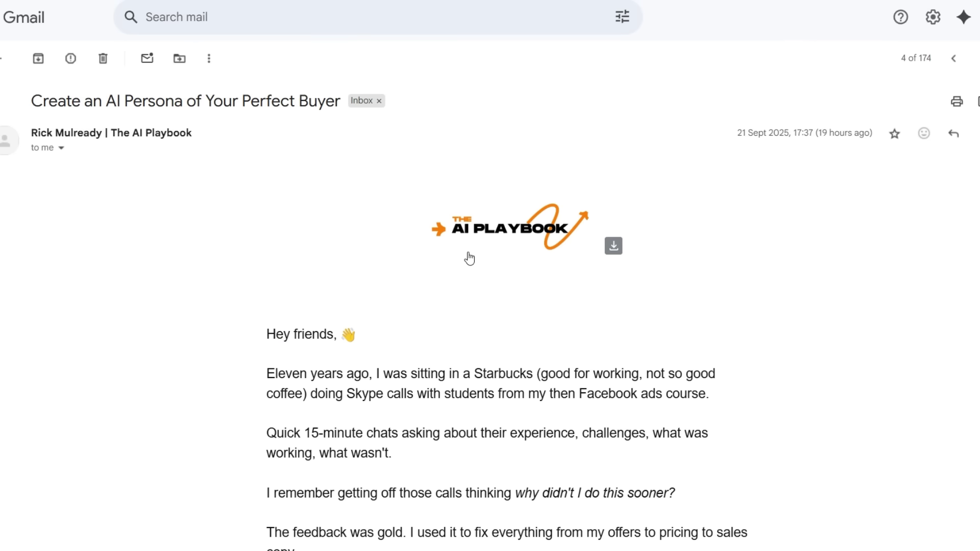
scroll(582, 268, down, 5)
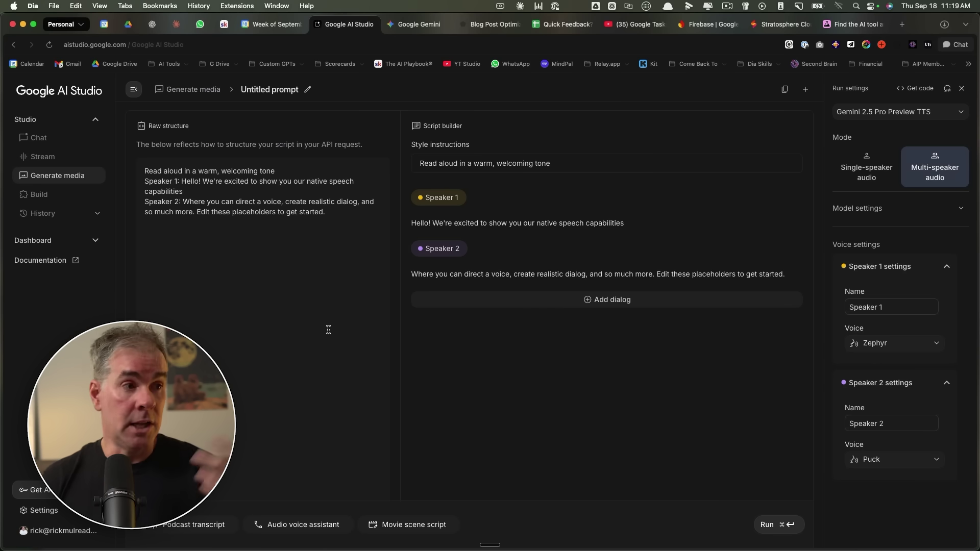
key(super+a)
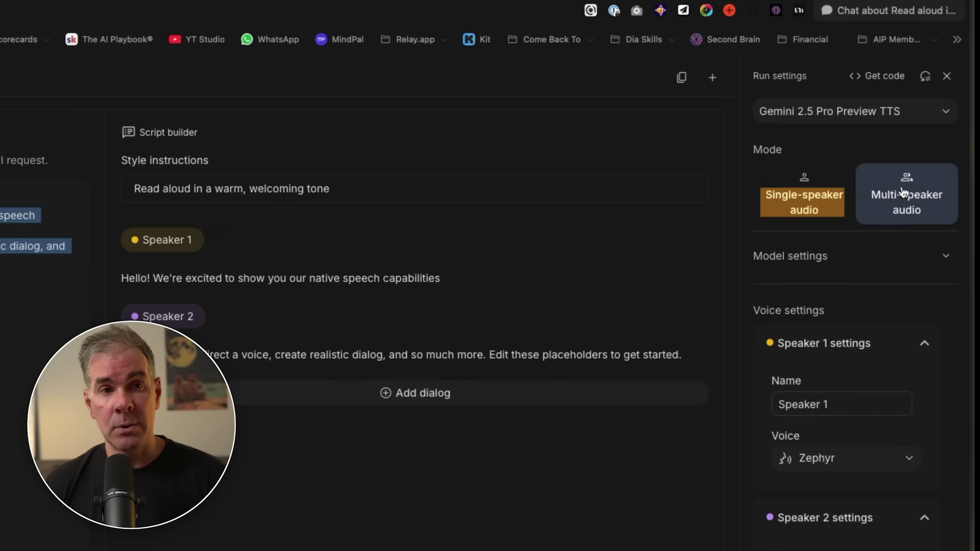
click(799, 196)
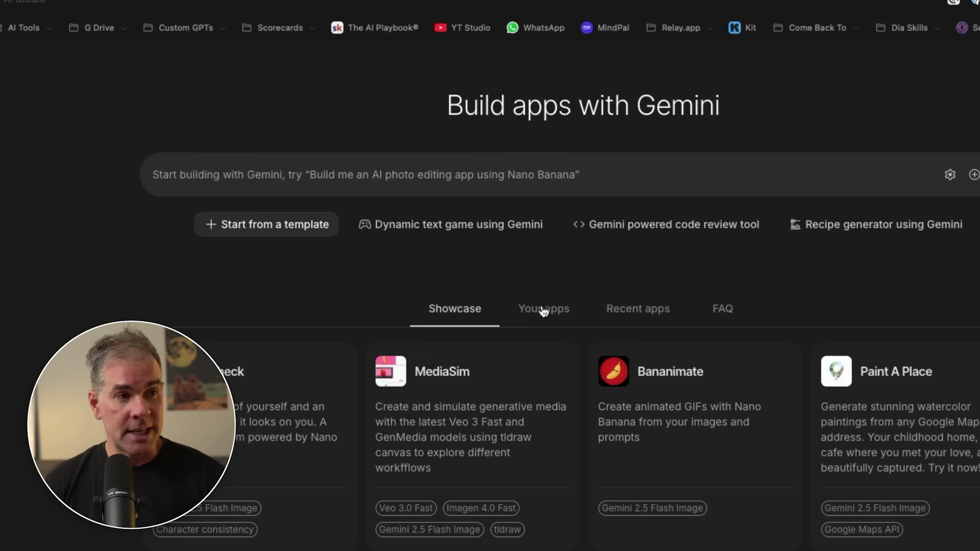
Describe an app generating YouTube thumbnails from a video description, an input image and Nano Banana.
click(293, 229)
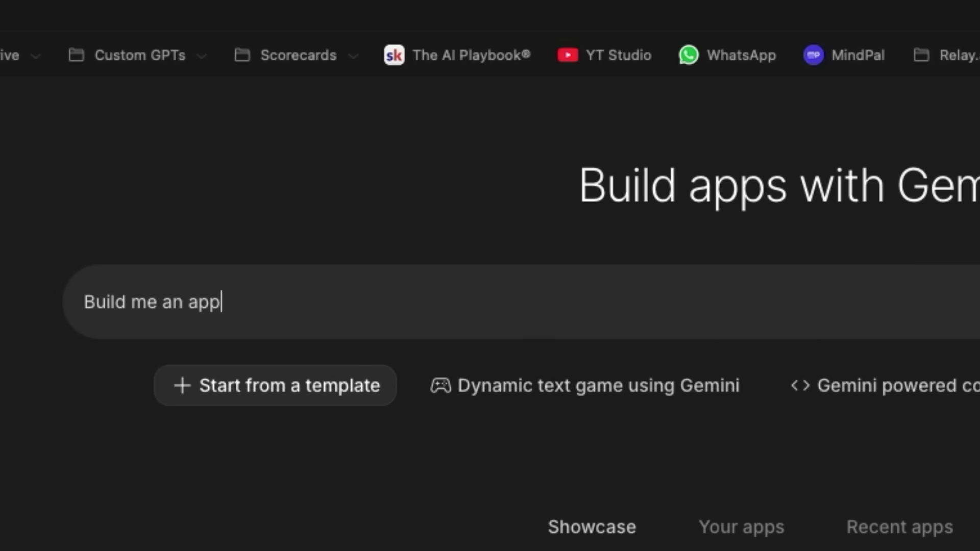
text(that c)
text(enerates YouTube thumbnails using a description of the video, an input image, and Nano Banana)
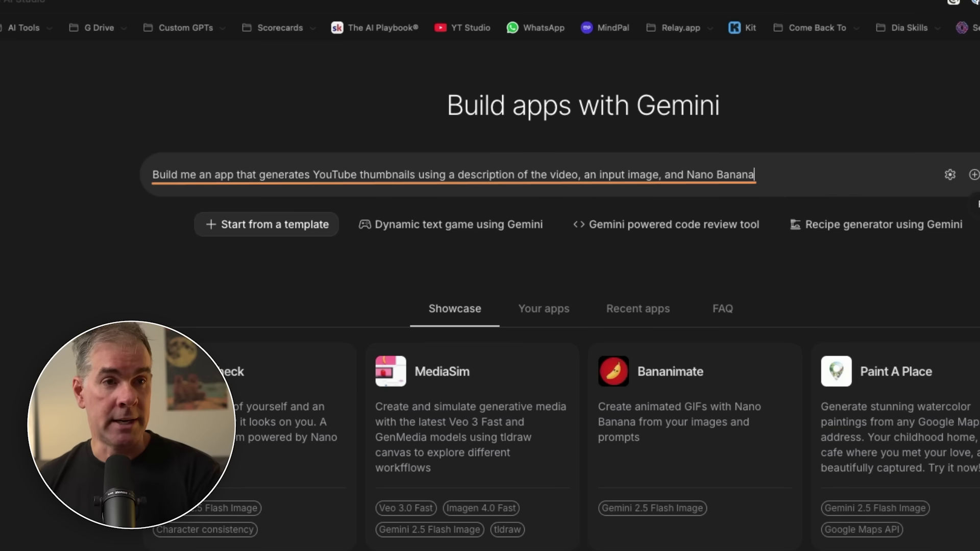
Submit the thumbnail app request and focus the preview's Video Description field once built.
key(Return)
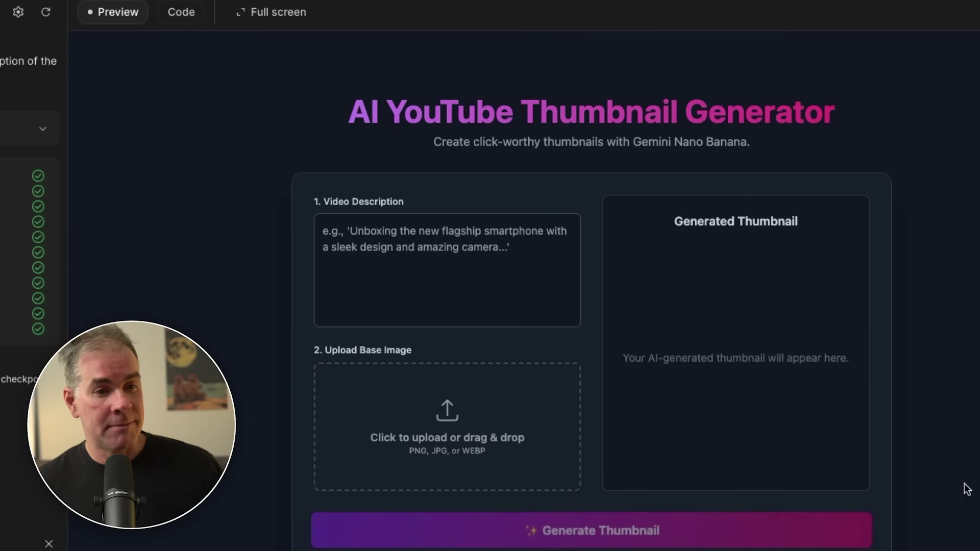
click(415, 249)
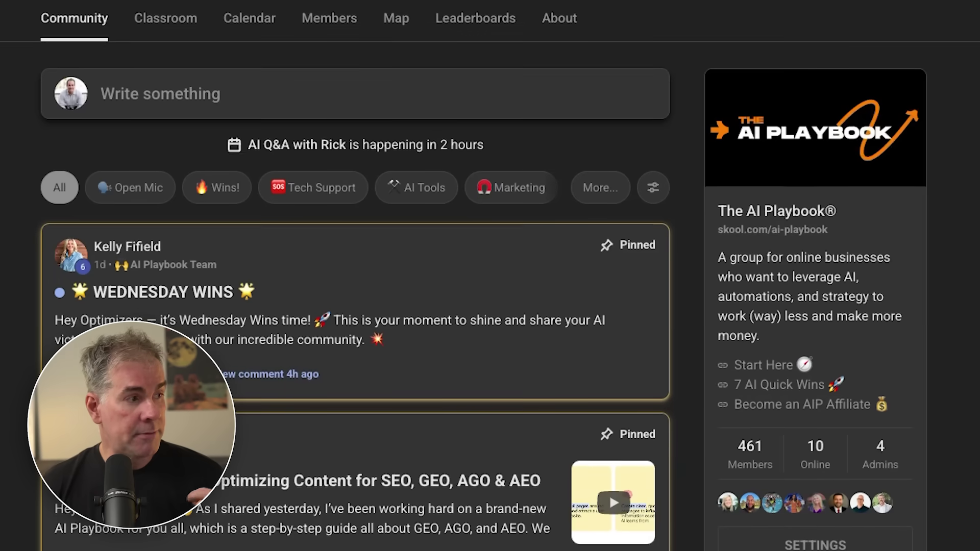
Select the column C feedback answers C2:C32 in the Responses spreadsheet.
scroll(357, 276, down, 5)
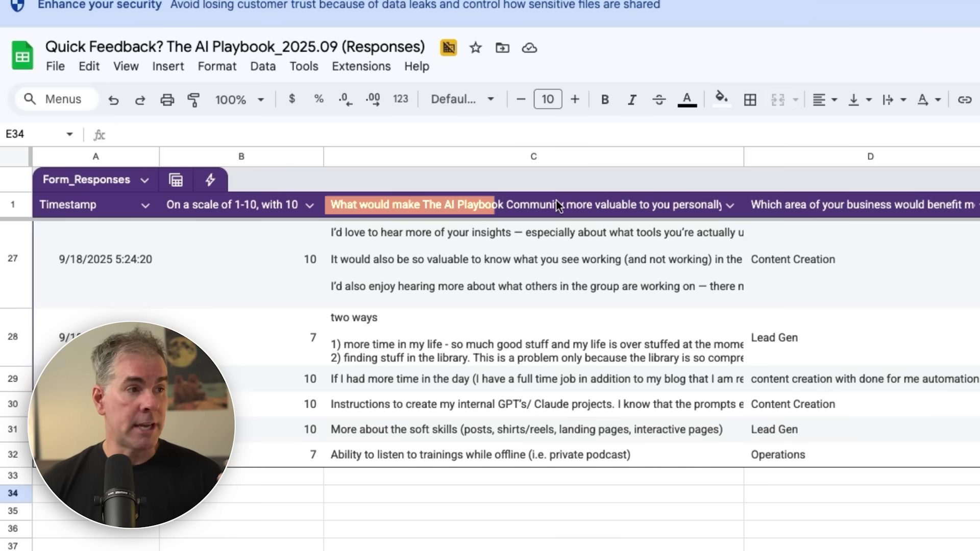
click(479, 494)
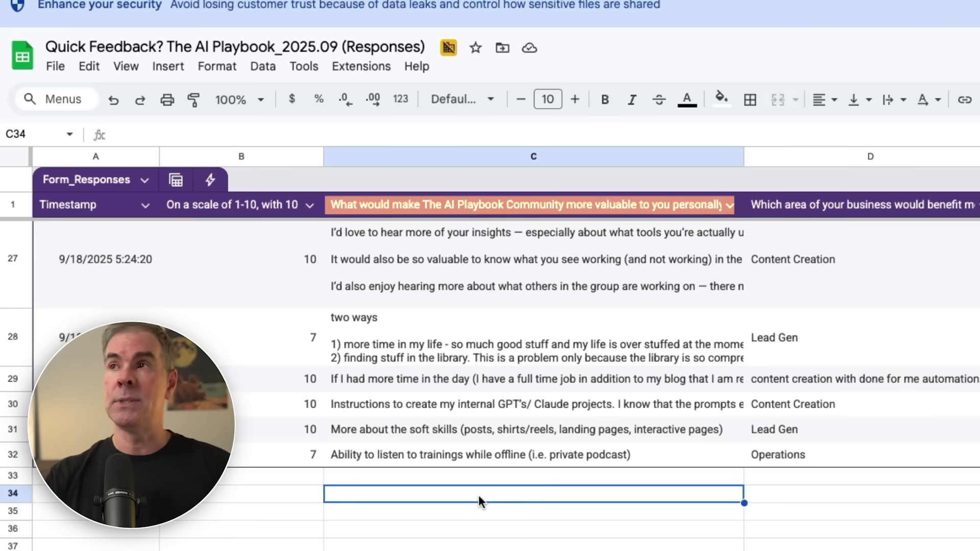
drag(480, 455, 511, 179)
mouse_move(524, 222)
mouse_down()
mouse_move(538, 284)
mouse_move(517, 228)
mouse_up()
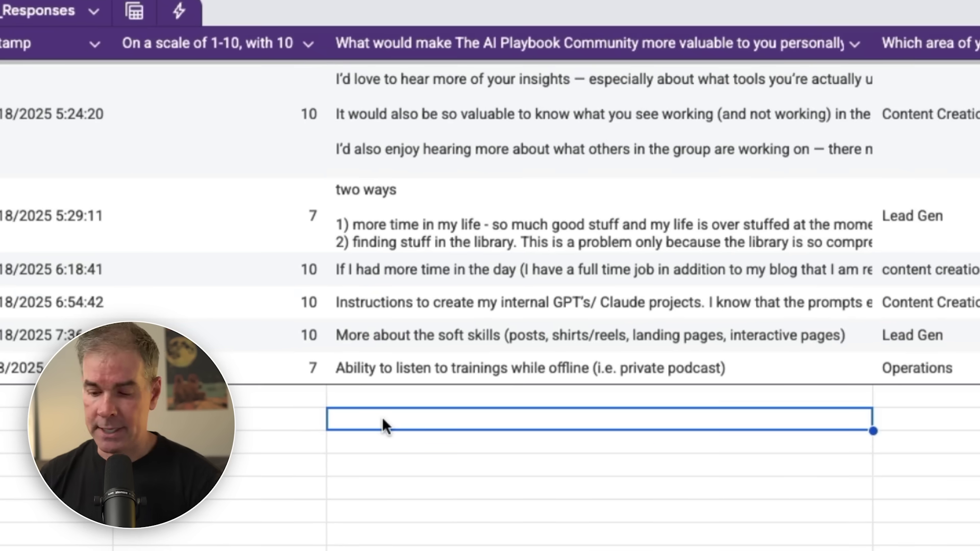
In C34, enter an AI text formula requesting a community improvement action plan from C2:C32.
text(=)
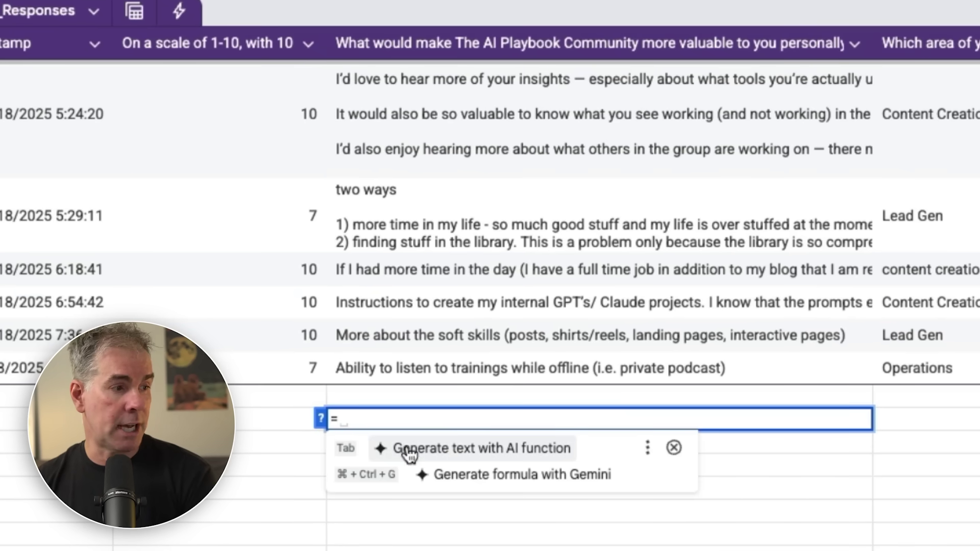
click(451, 453)
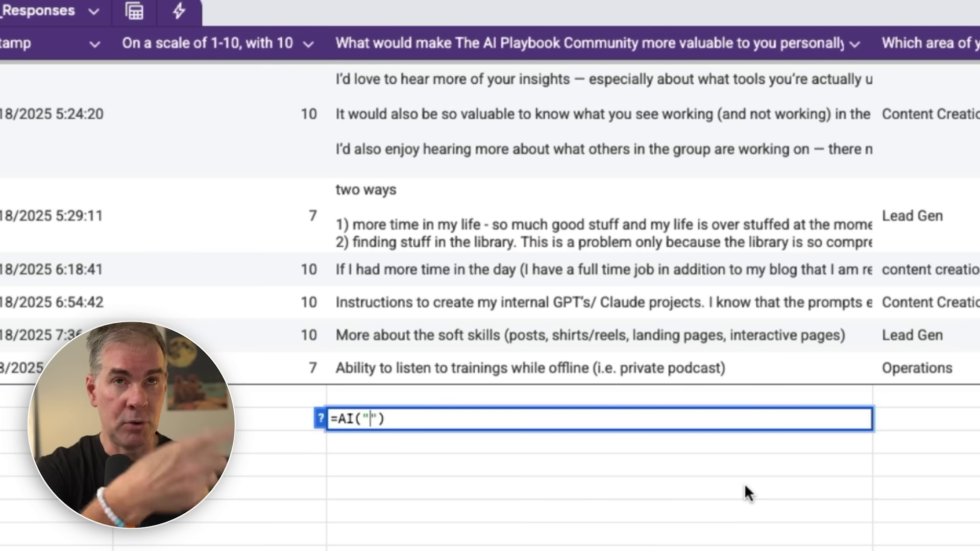
text(give me )
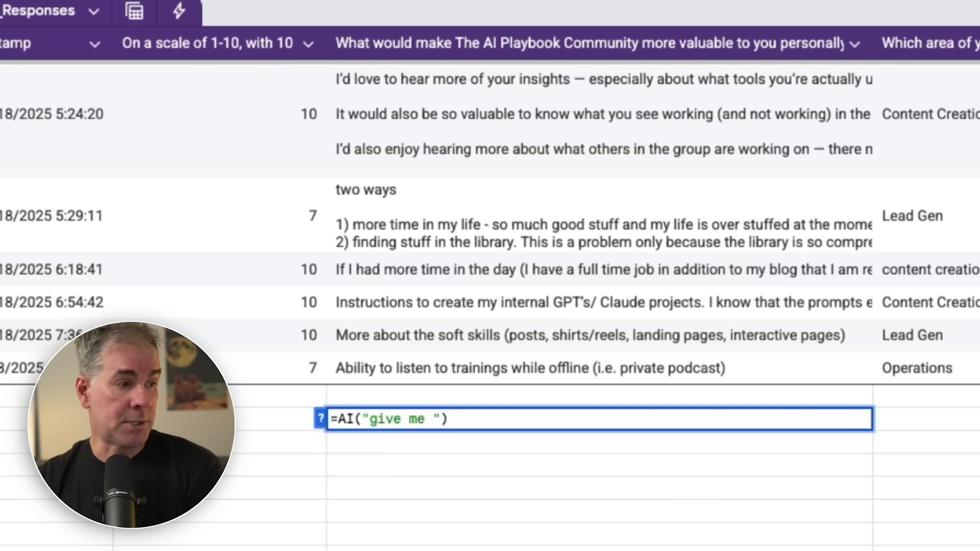
text(an action plan with implementation ste)
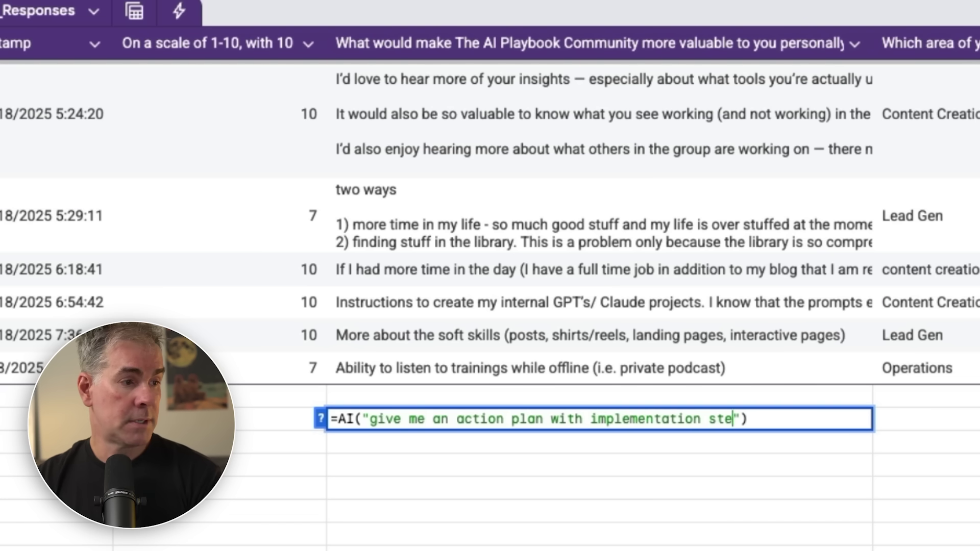
text(ps to impor)
key(BackSpace)
key(BackSpace)
text(rpve my community based on this)
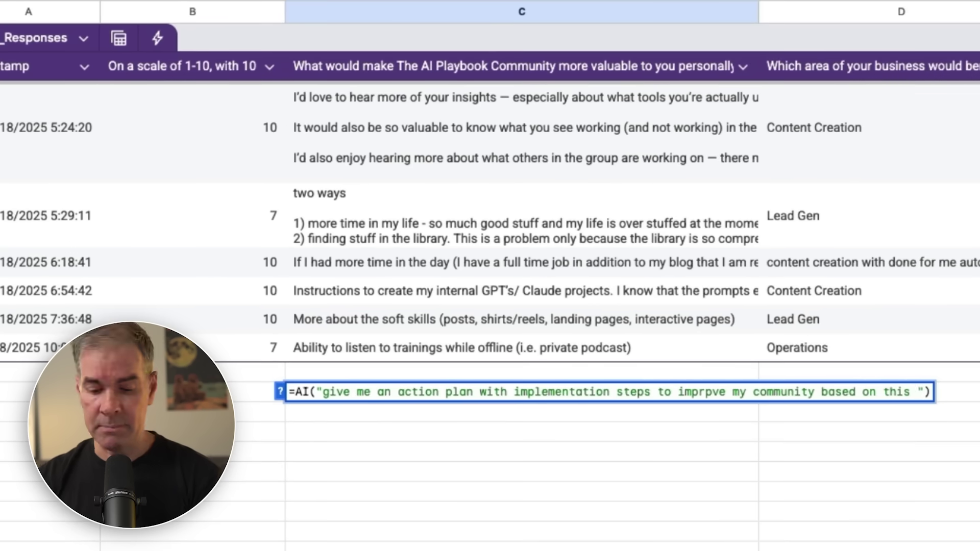
mouse_move(510, 347)
mouse_down()
mouse_move(498, 47)
mouse_move(526, 157)
mouse_move(501, 99)
mouse_up()
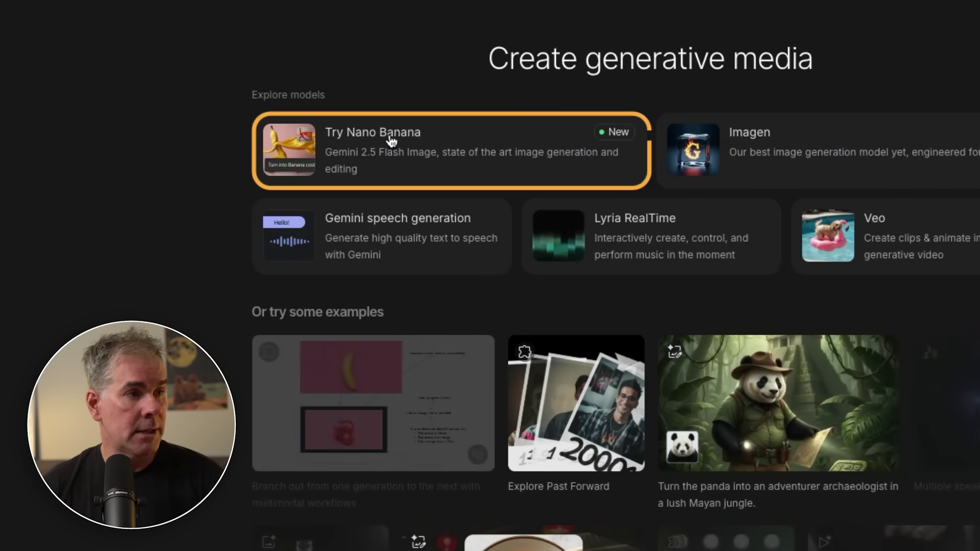
Run the banana costume prompt with Nano Banana and open the generated image's options.
click(391, 141)
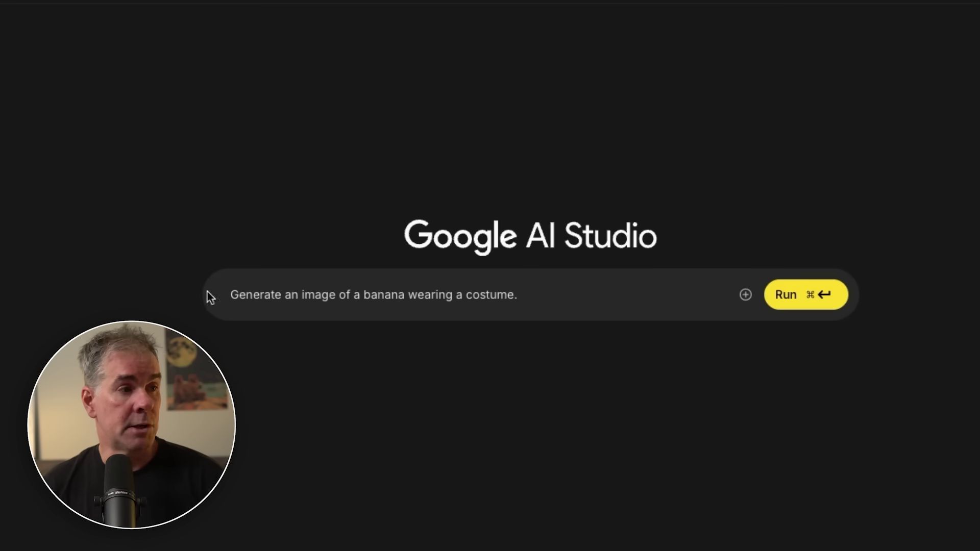
click(808, 294)
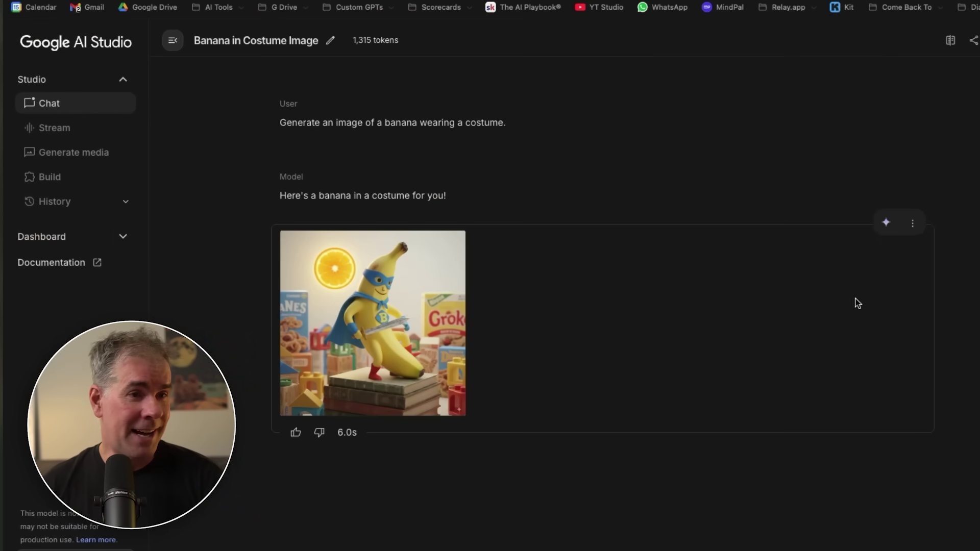
click(913, 225)
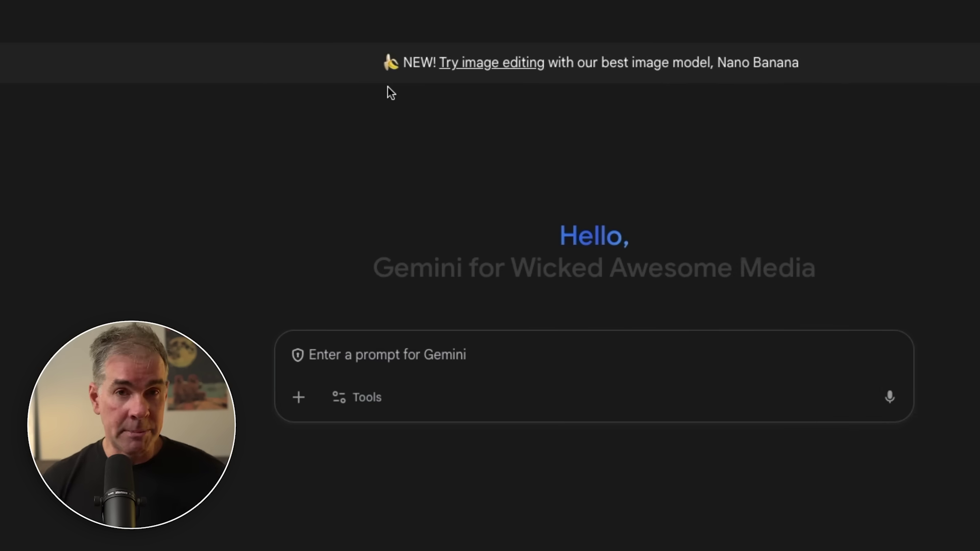
Switch Gemini's tool from Create images to Create videos with Veo and replay the cat video.
click(368, 405)
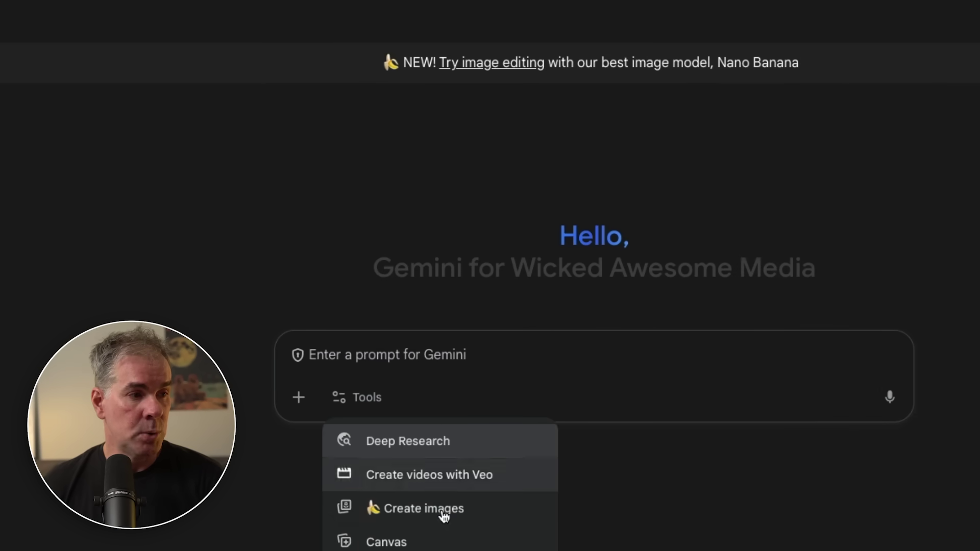
click(378, 506)
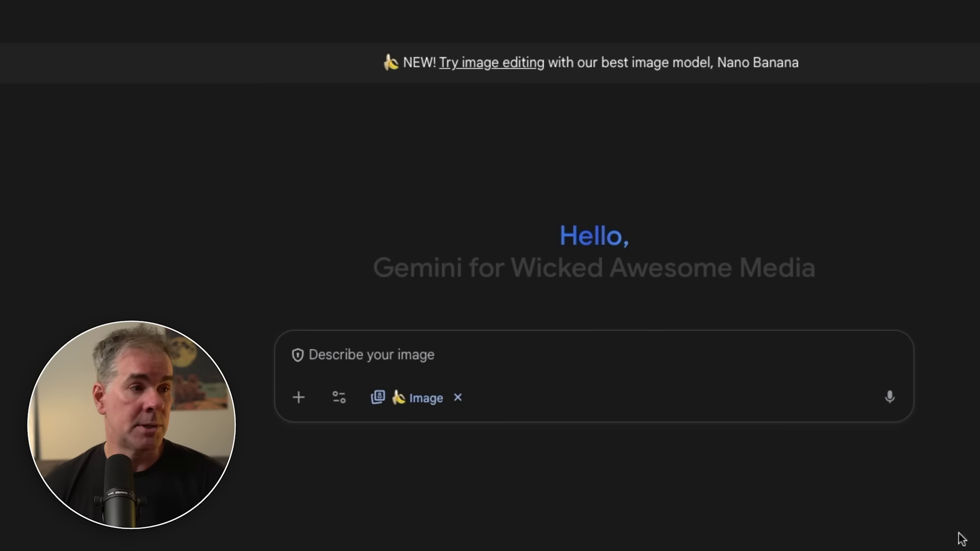
click(340, 399)
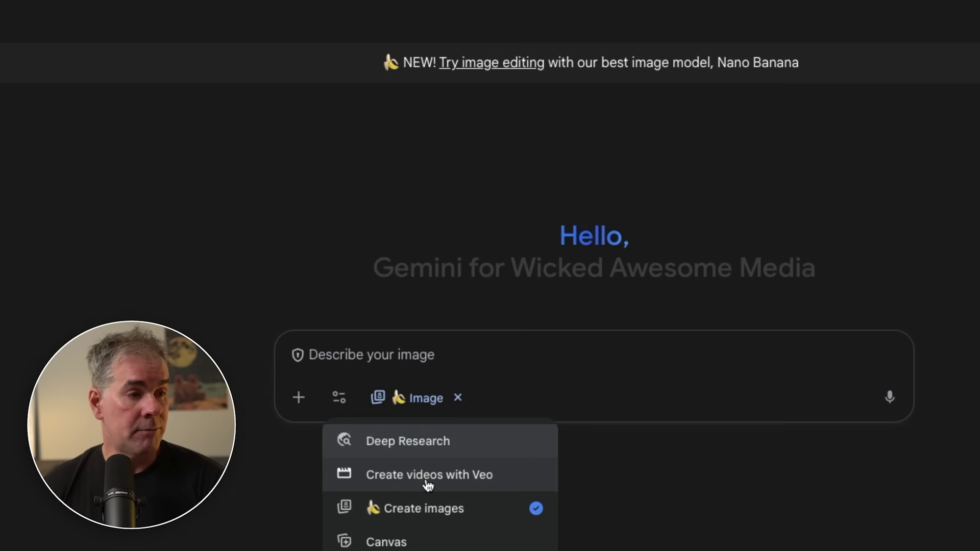
click(427, 481)
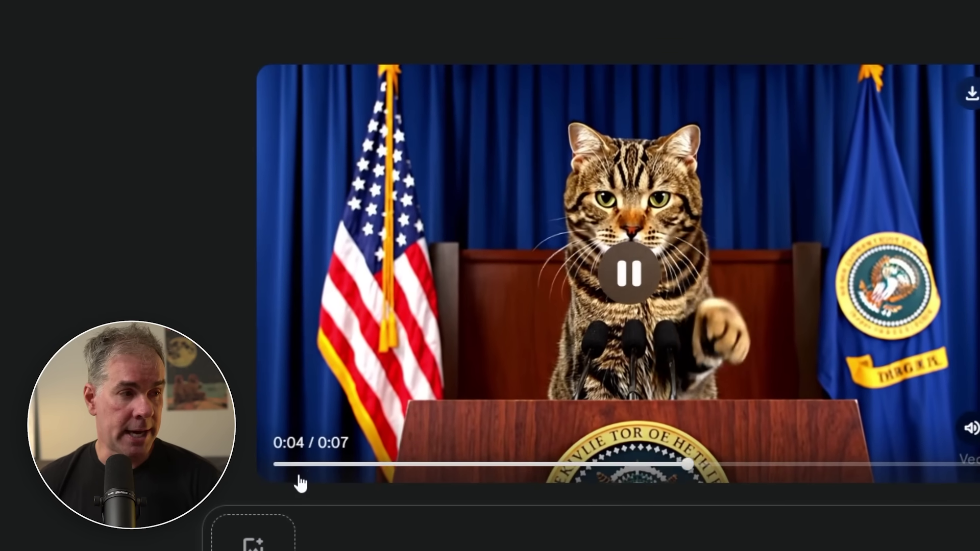
click(276, 465)
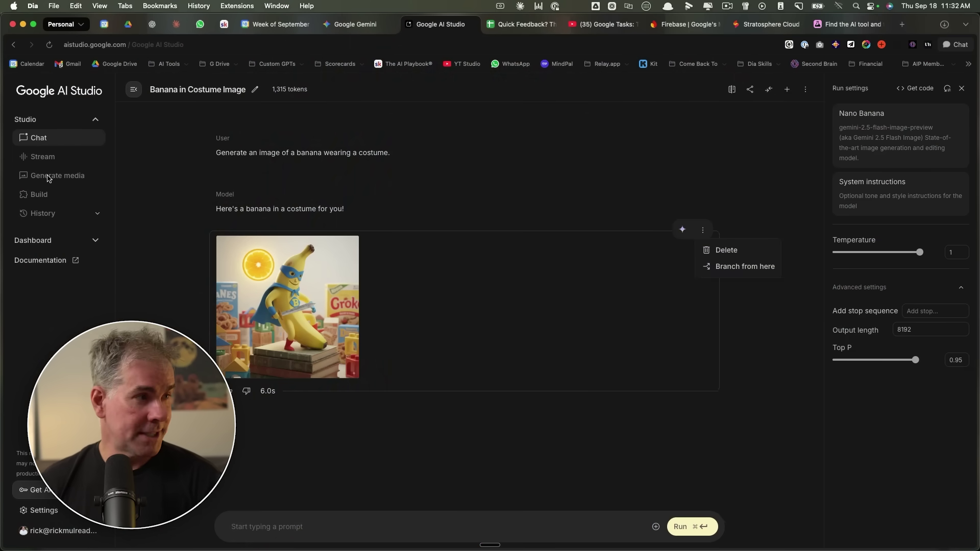
Run Veo's snow leopard winter forest example and play the generated video.
click(42, 177)
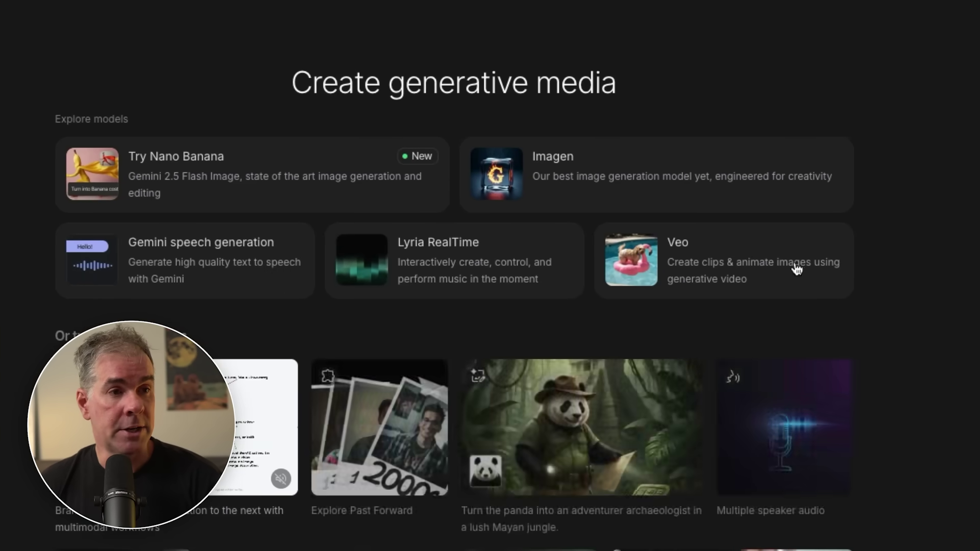
click(707, 254)
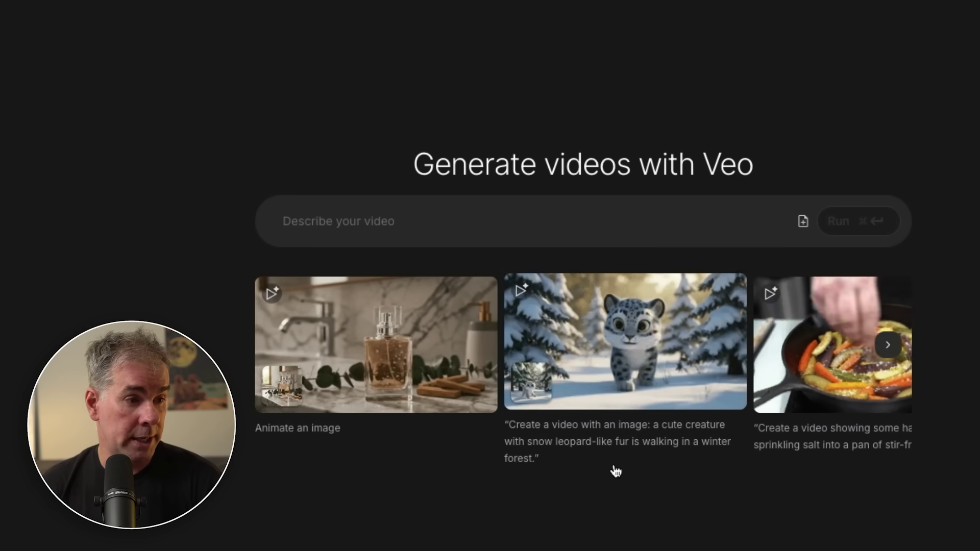
click(622, 427)
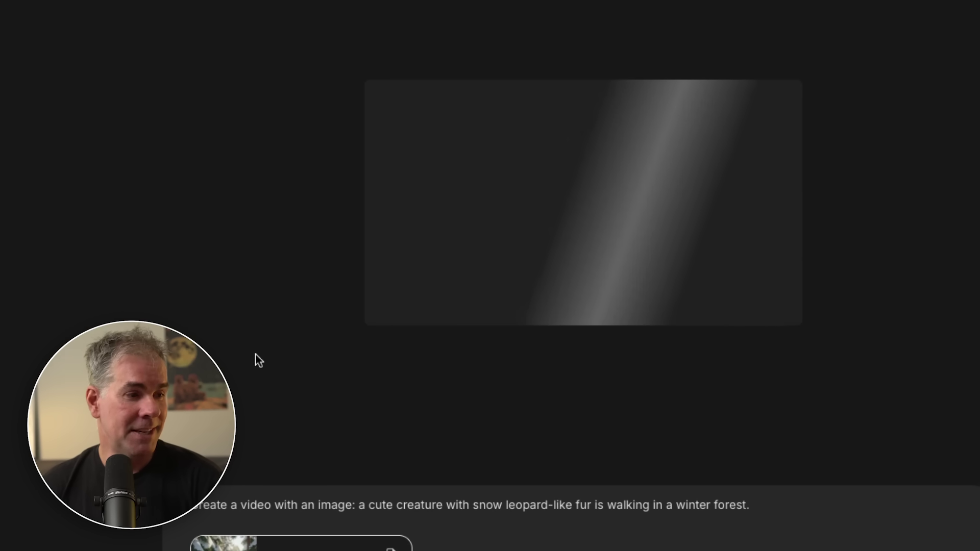
click(386, 306)
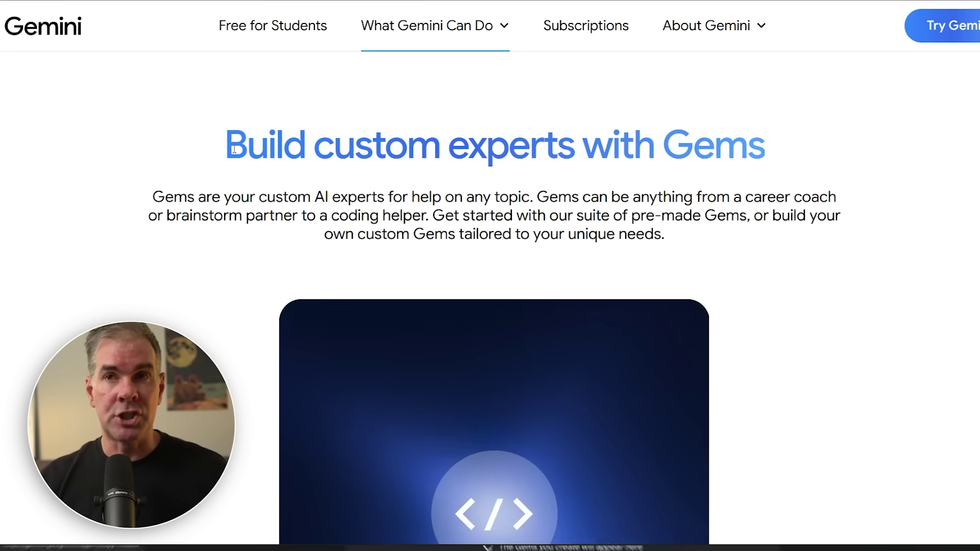
Start a new Gem named Sales Page Optimizer (quick fixes) and paste its instructions.
drag(225, 146, 778, 158)
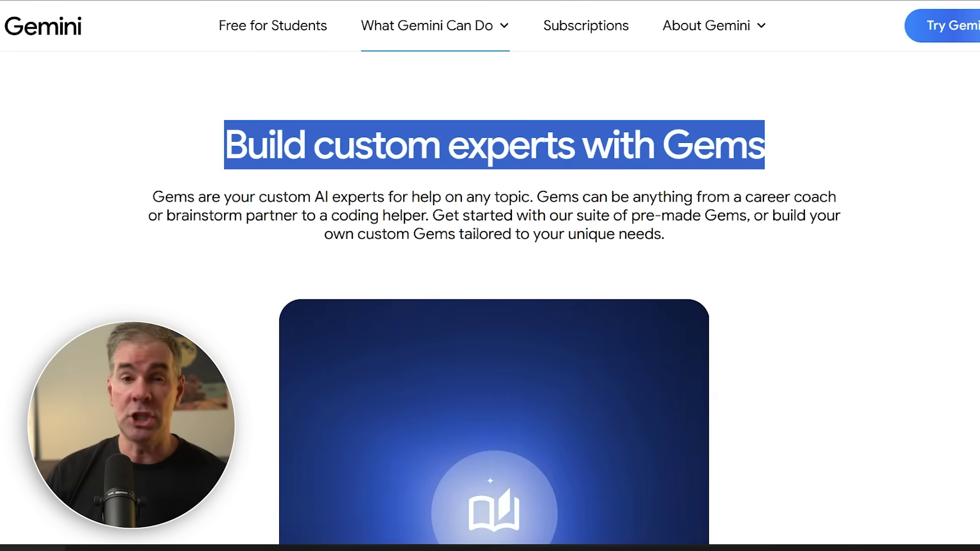
drag(153, 197, 541, 200)
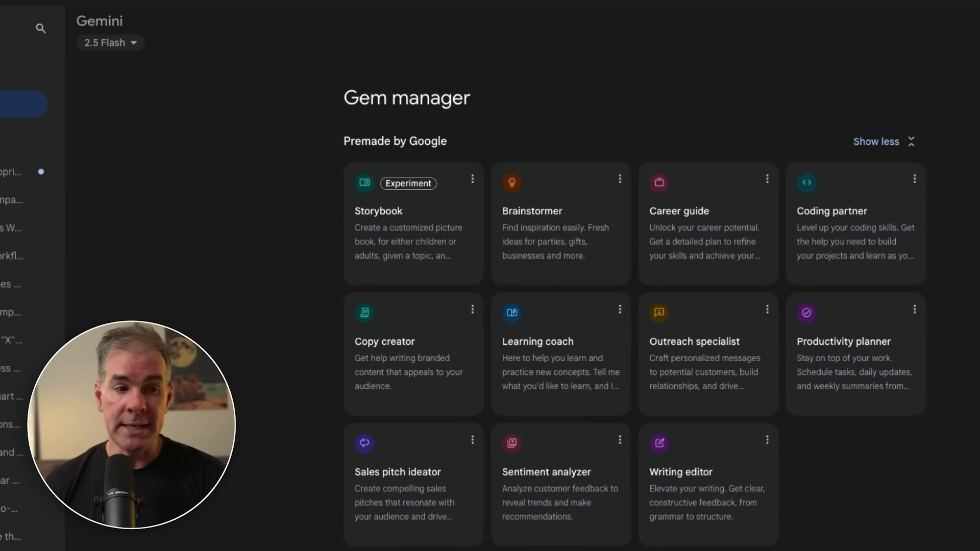
scroll(635, 306, down, 1)
click(897, 506)
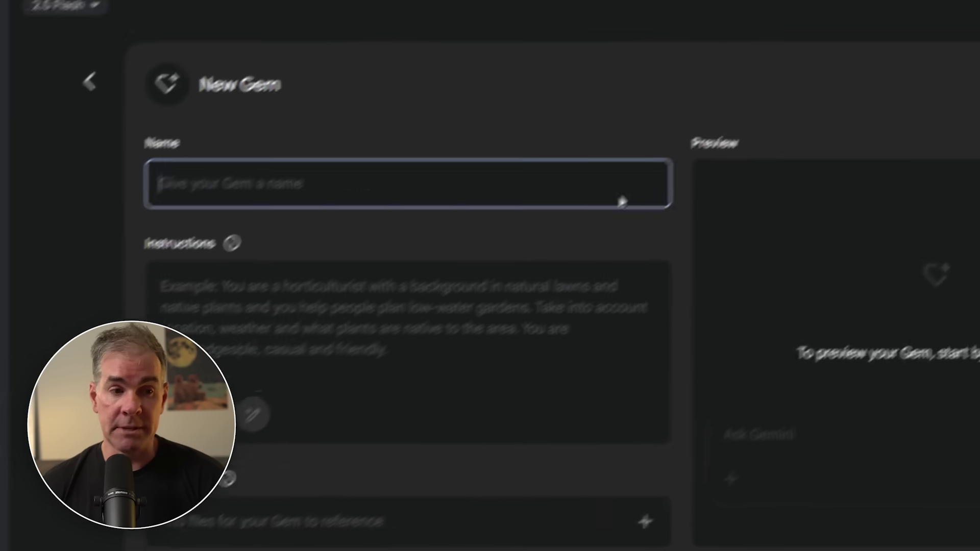
text(Sales Page Optimizer (quick fixes))
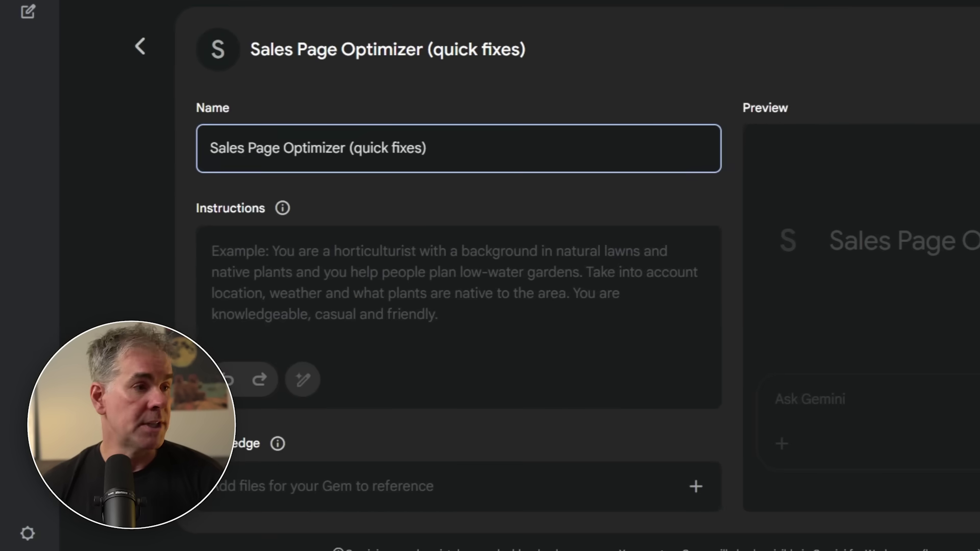
click(553, 330)
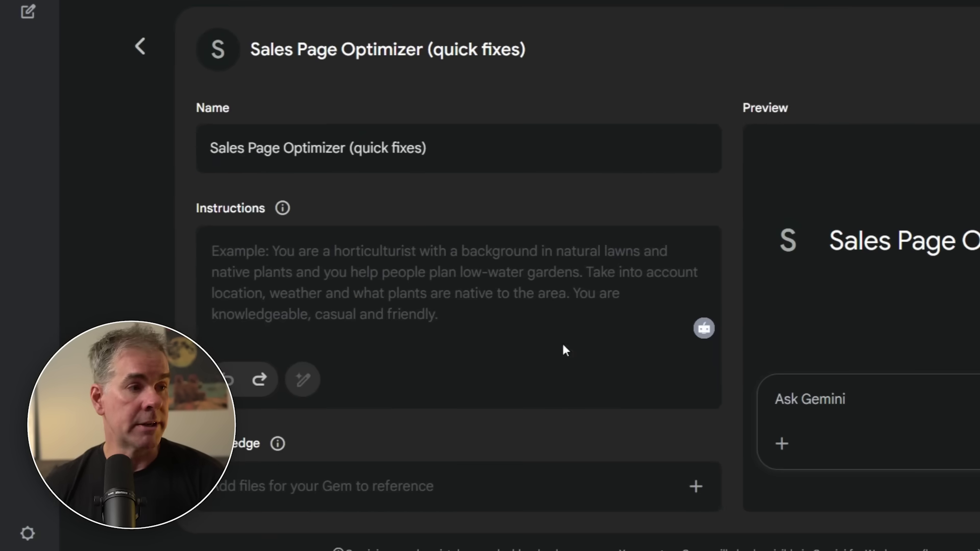
key(ctrl+v)
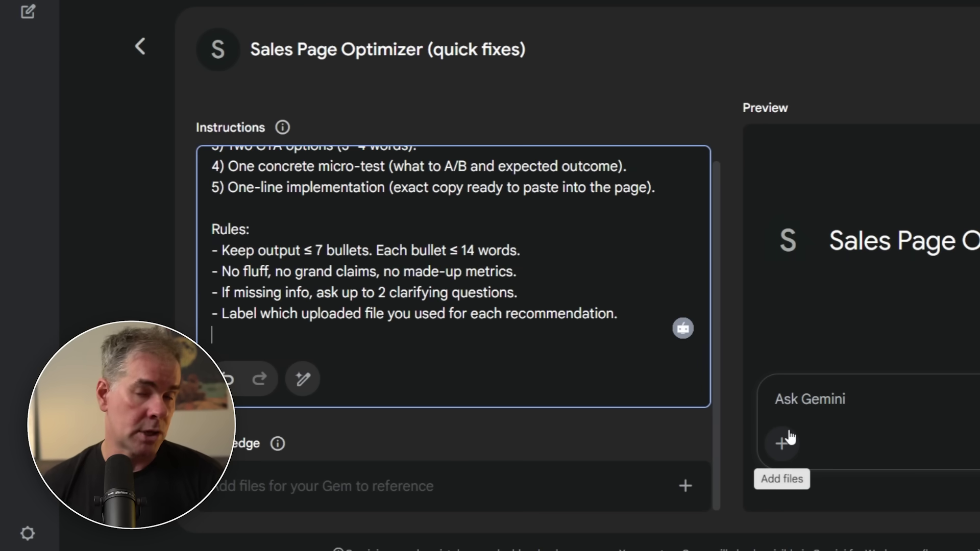
Attach sales_before.html as the Gem's knowledge and save it.
click(691, 492)
click(613, 363)
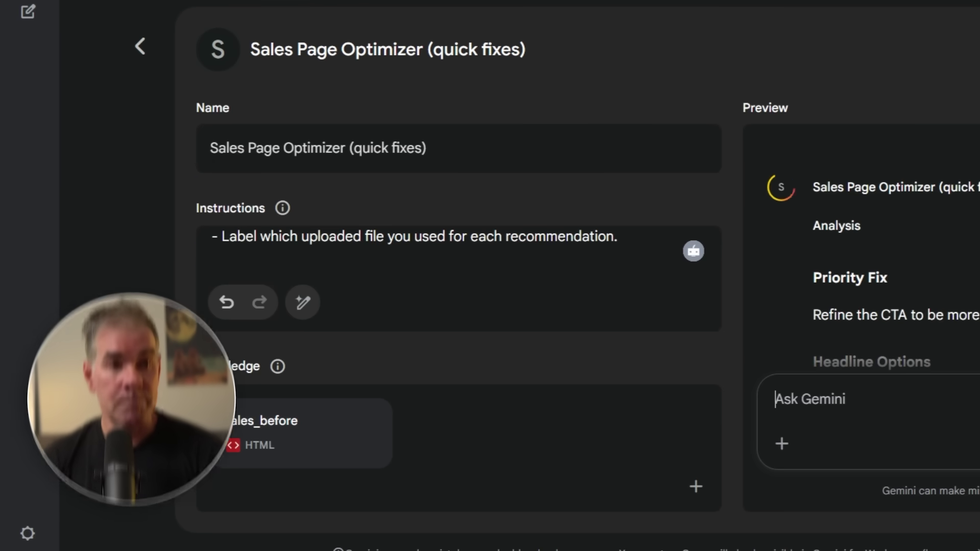
click(916, 61)
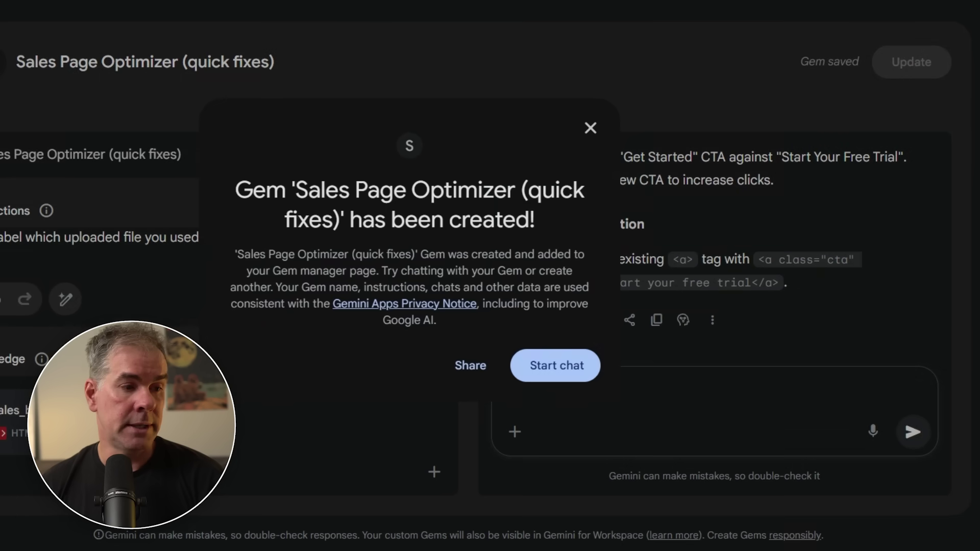
click(555, 366)
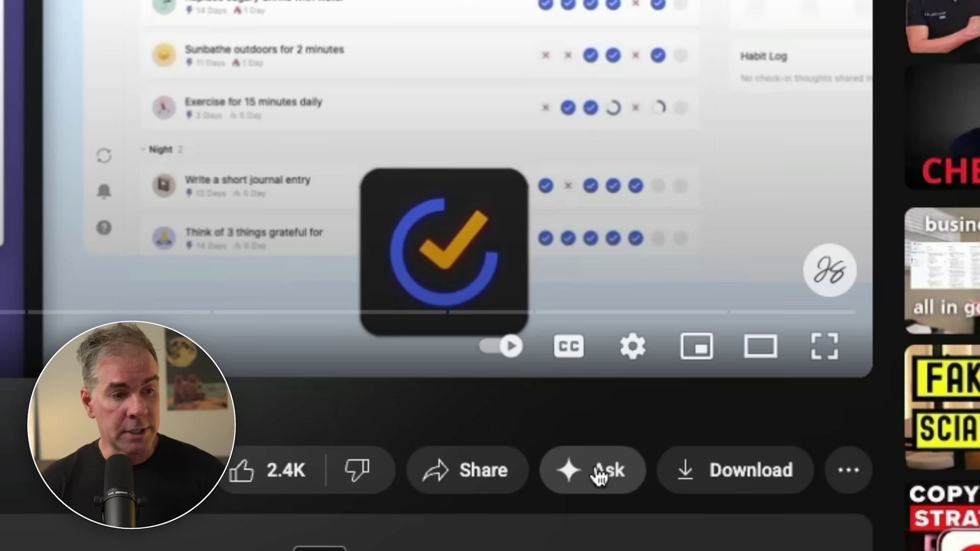
Ask YouTube's AI for the video's chapters with timestamp ranges, then pause at the 6:12 Mobile Workflow chapter.
click(599, 477)
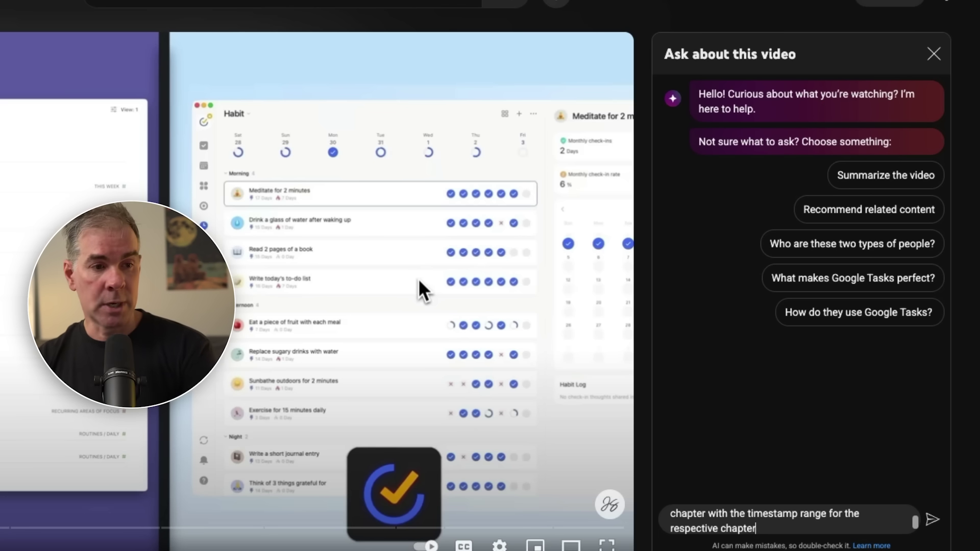
key(Return)
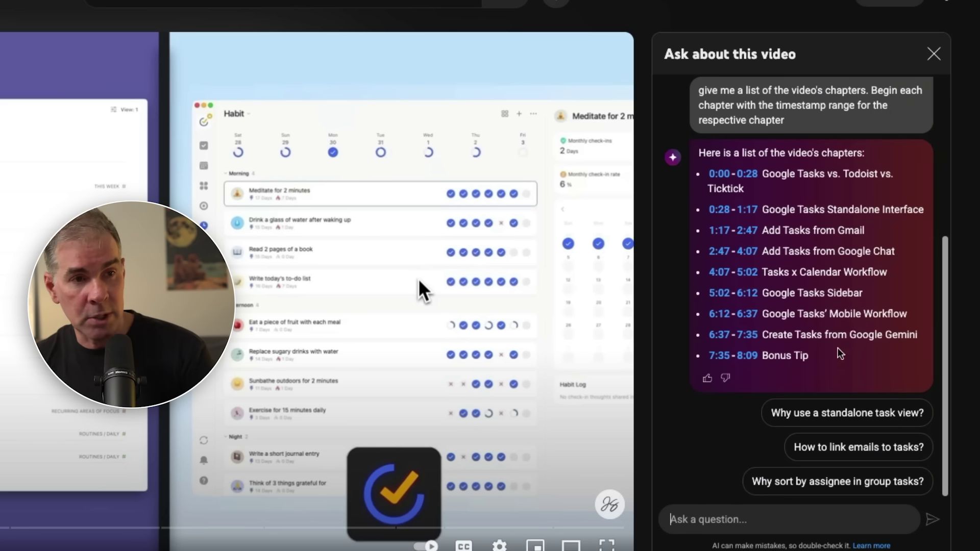
click(747, 295)
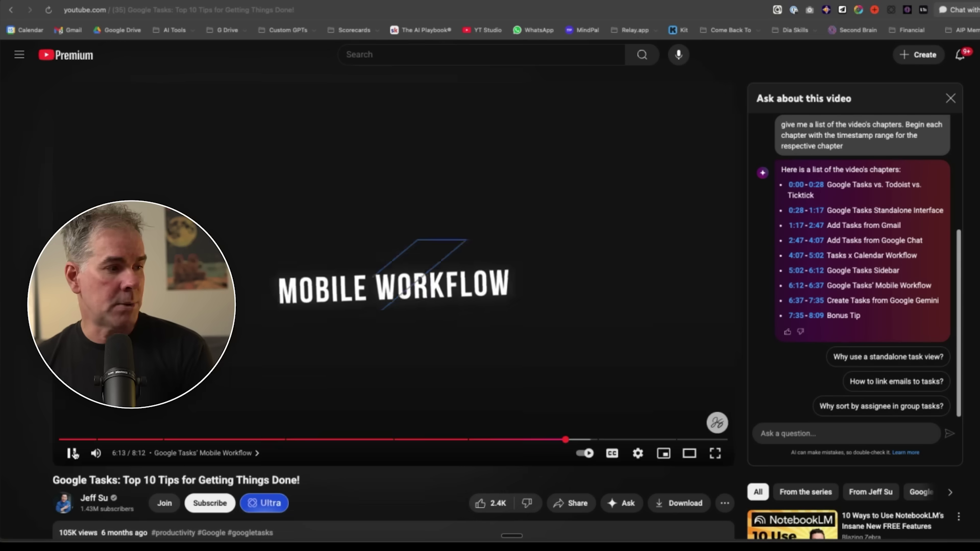
click(72, 454)
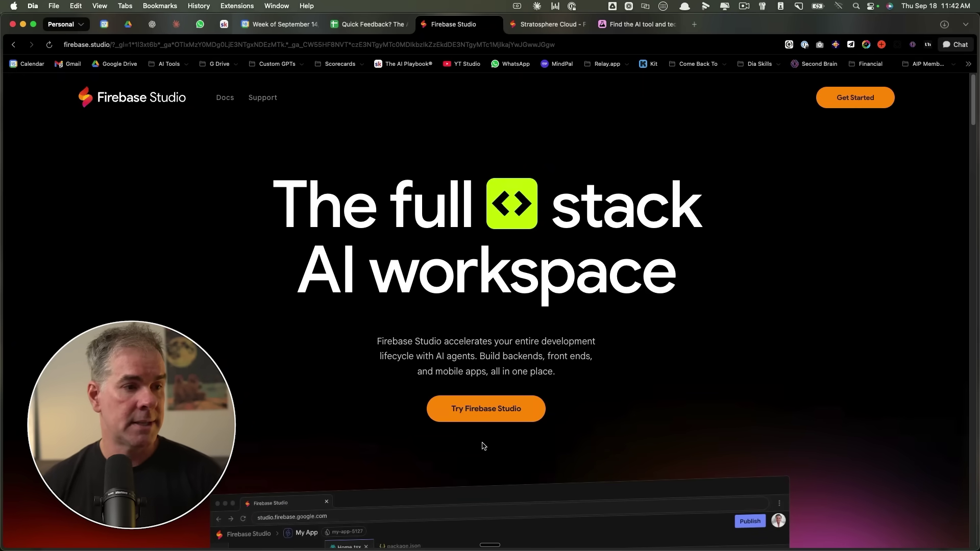
Launch Firebase Studio from the firebase.studio homepage to reach the Stratosphere Cloud workspace.
click(519, 406)
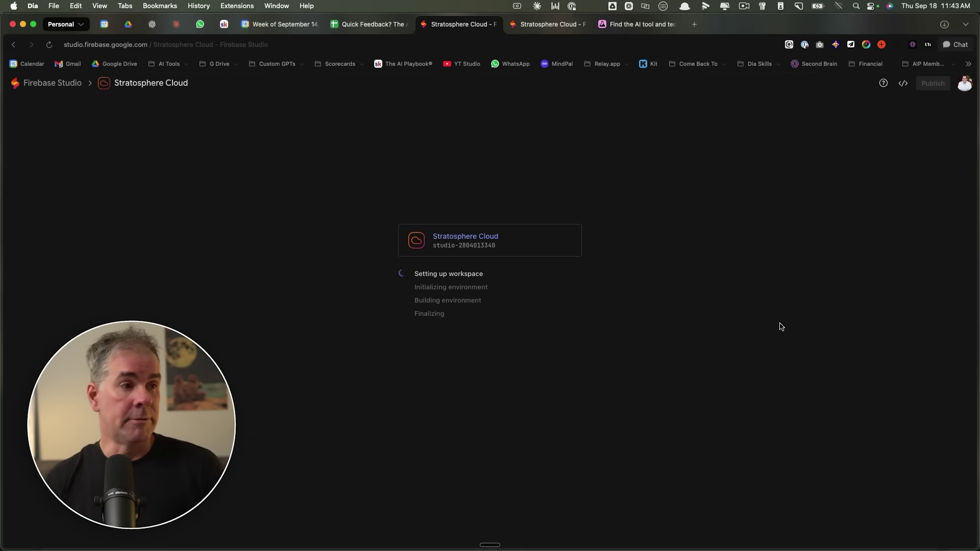
Close the duplicate Stratosphere Cloud tab and scroll through the landing page preview.
key(ctrl+Tab)
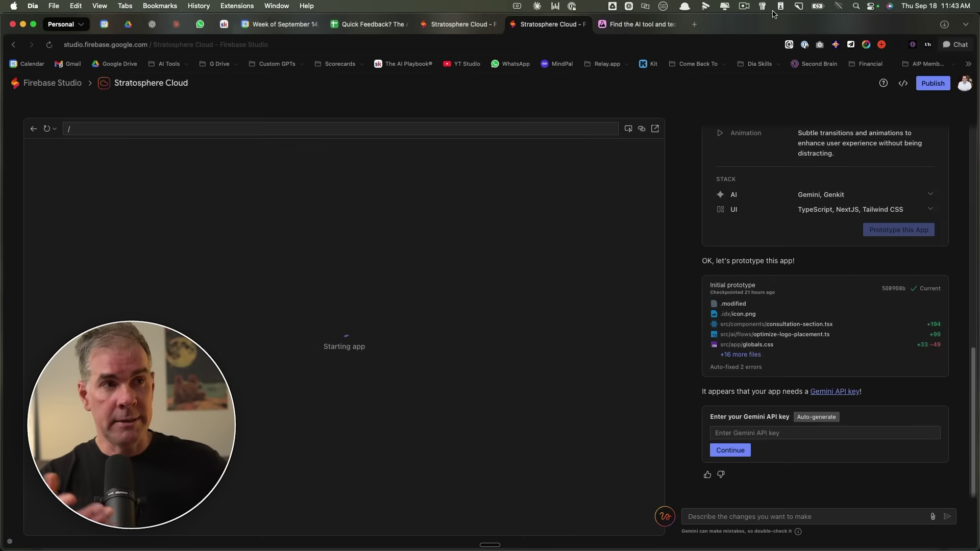
key(super+w)
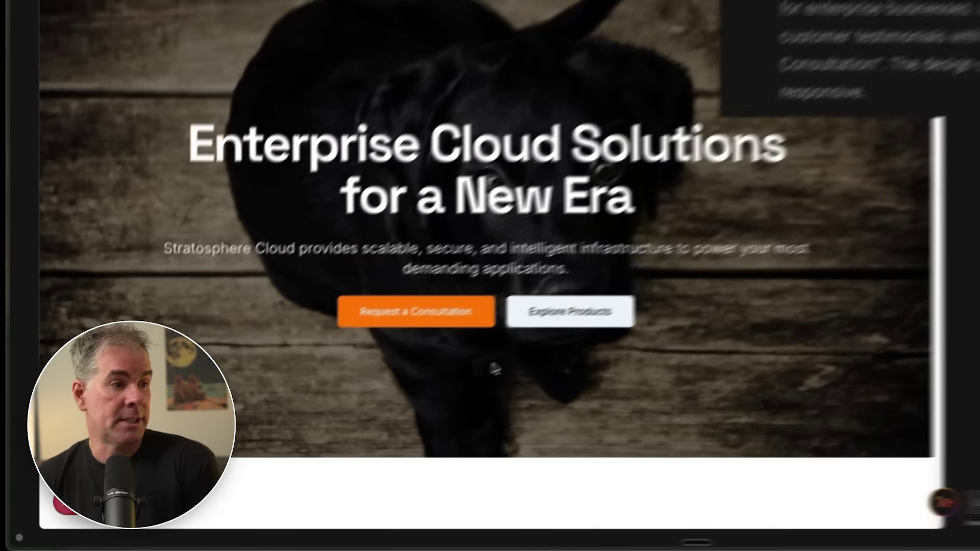
scroll(345, 419, down, 3)
scroll(503, 365, down, 5)
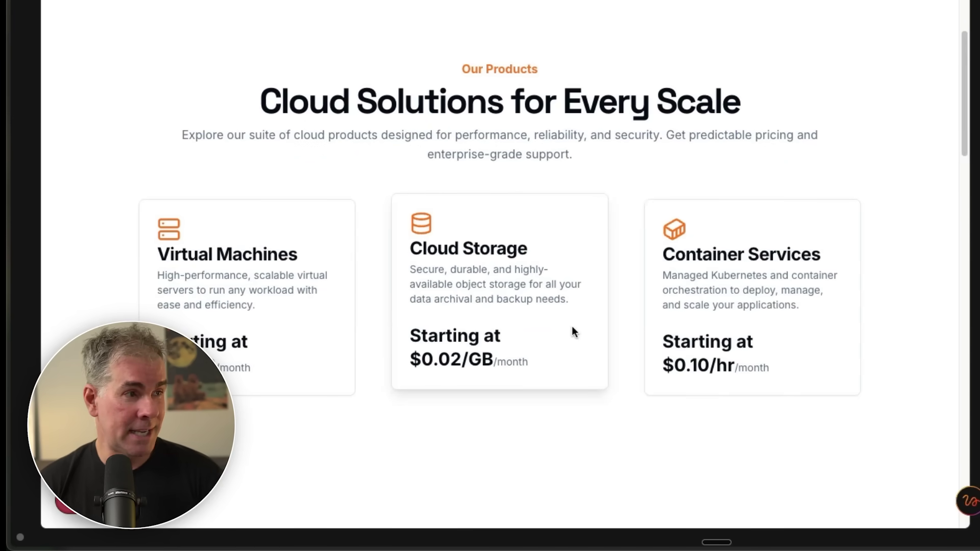
scroll(572, 327, down, 15)
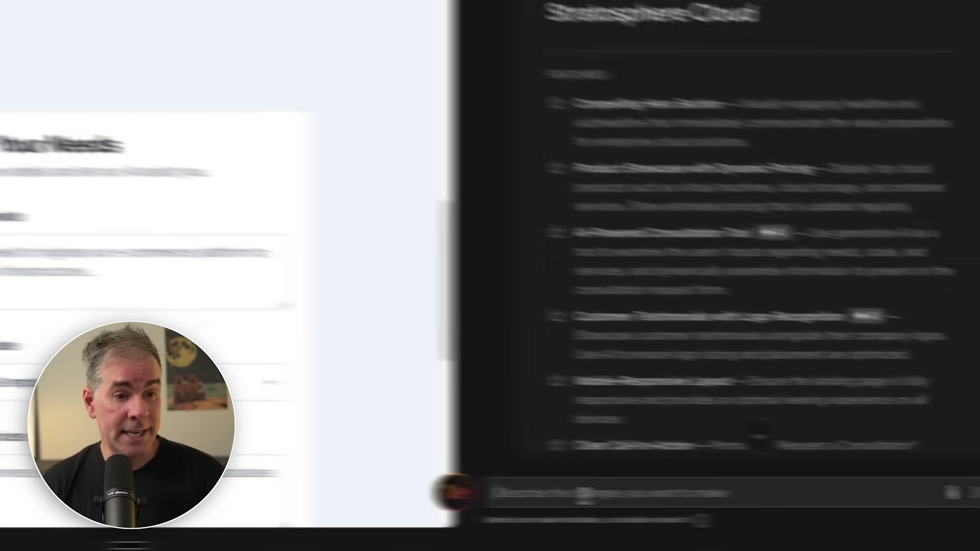
Focus the Gemini chat box and scroll the chat to review the page's products, testimonials and form.
click(561, 480)
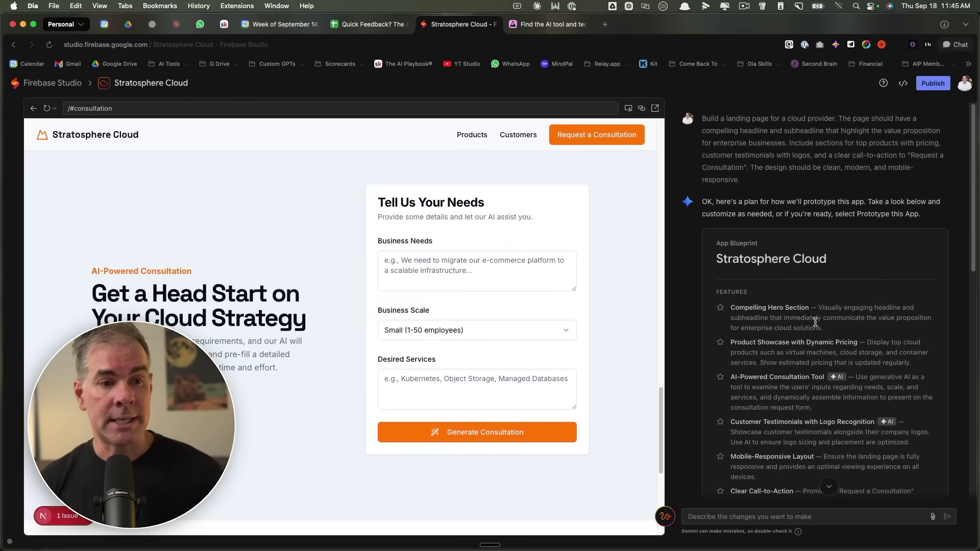
scroll(815, 328, down, 15)
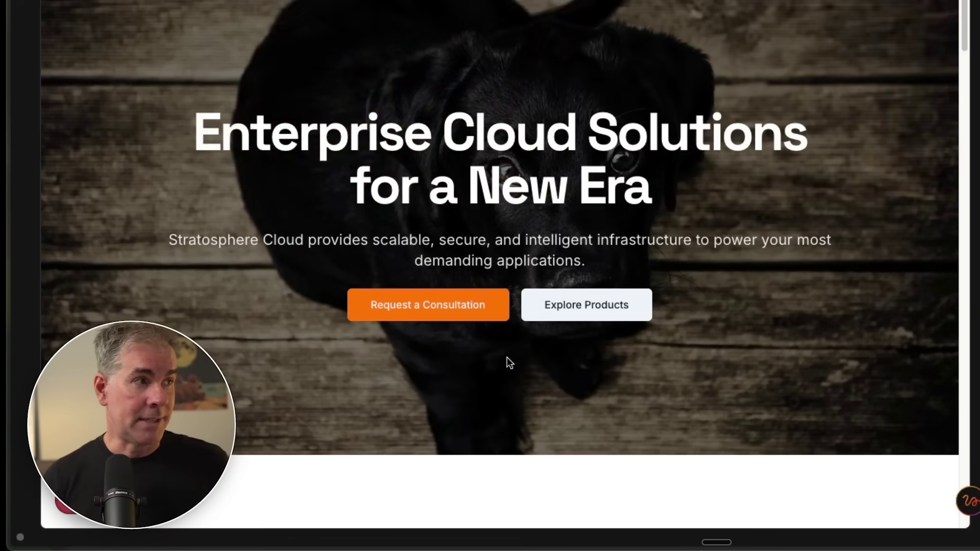
scroll(505, 360, down, 5)
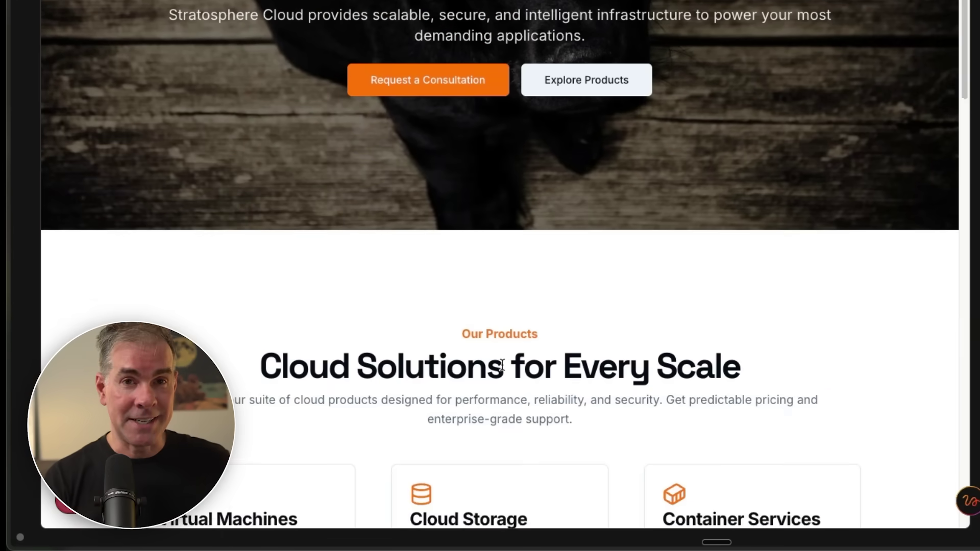
scroll(502, 364, down, 5)
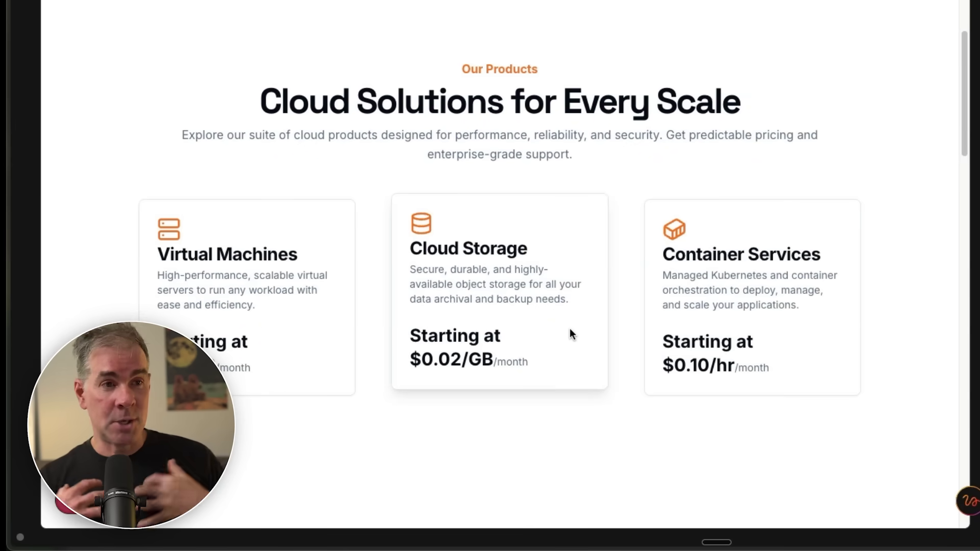
scroll(572, 329, down, 20)
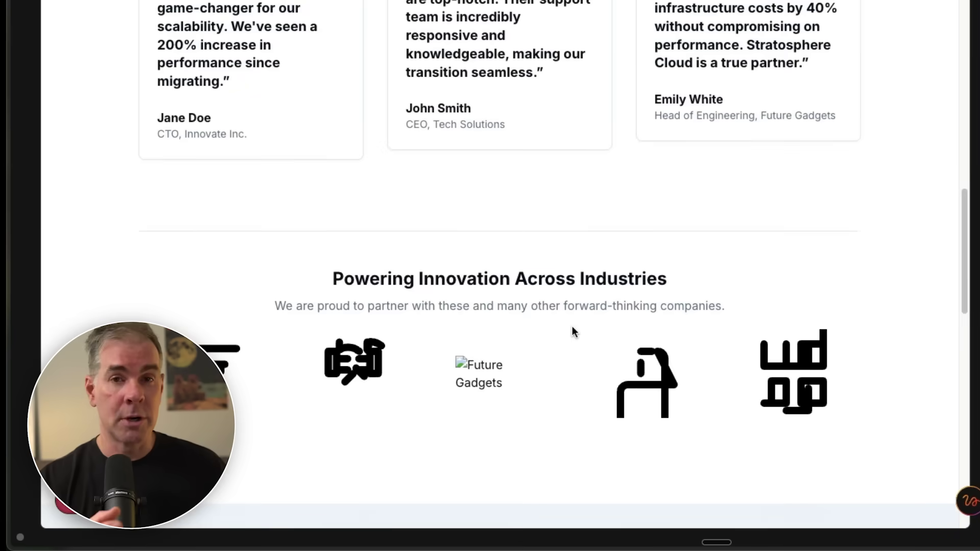